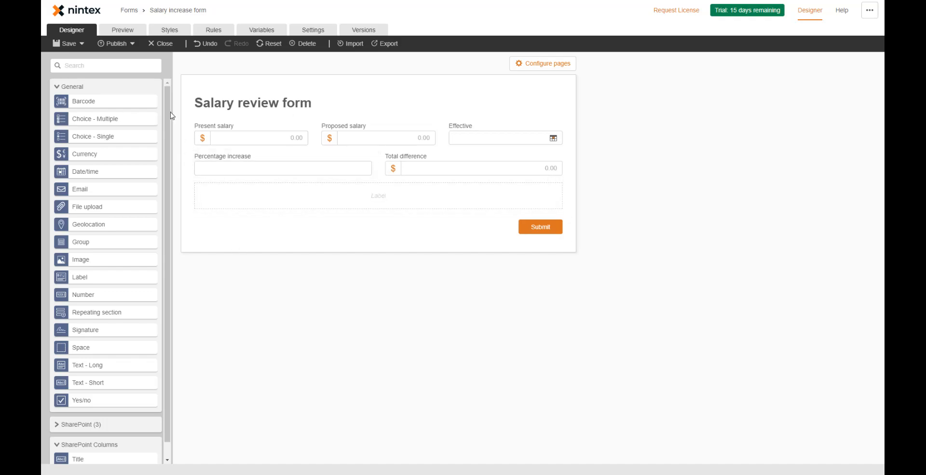
Preview the form and test its calculated fields with a present salary of 100 and a proposed salary of 110
left_click(121, 31)
left_click(319, 111)
type("100")
key("Tab")
type("1")
key("Tab")
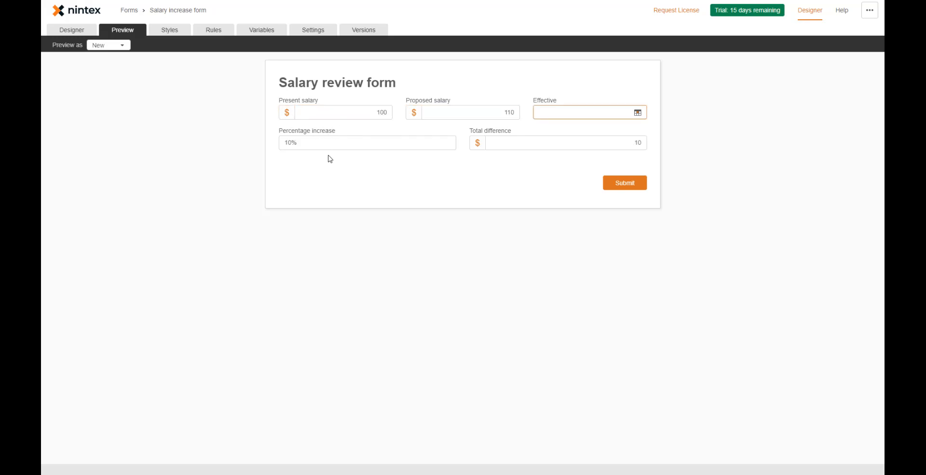
double_click(311, 143)
left_click(321, 172)
left_click(632, 143)
left_click(539, 175)
Review the formulas behind the form variables var calculate difference, var calculate percentage and var num percentage increase
left_click(251, 34)
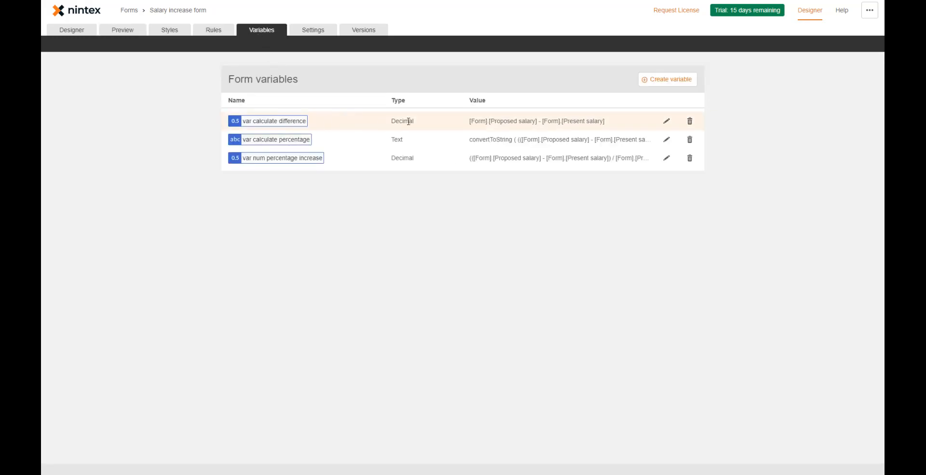
left_click(666, 121)
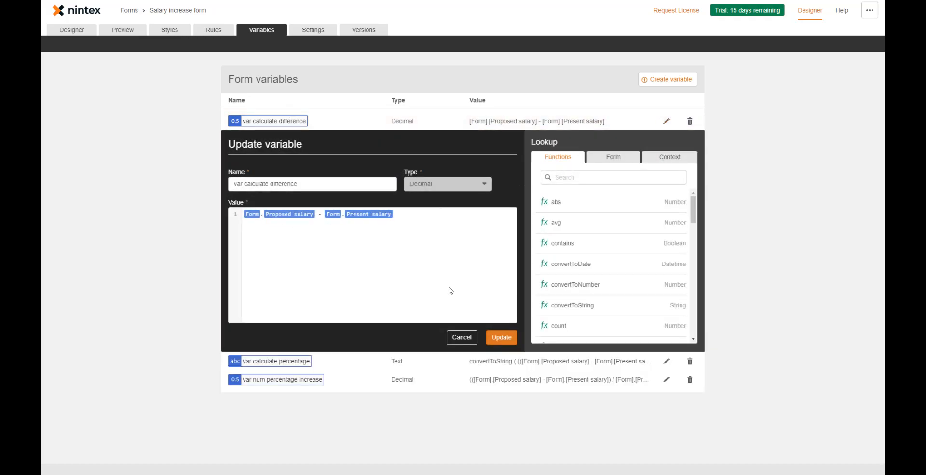
left_click(667, 361)
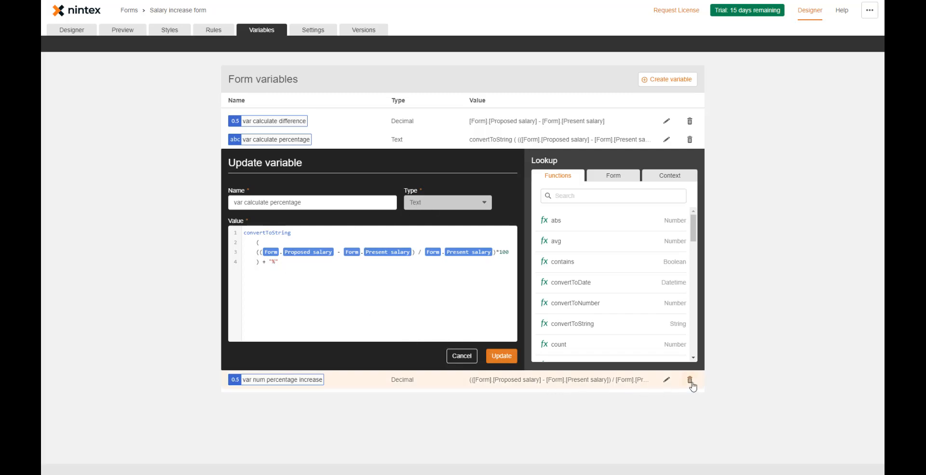
left_click(665, 380)
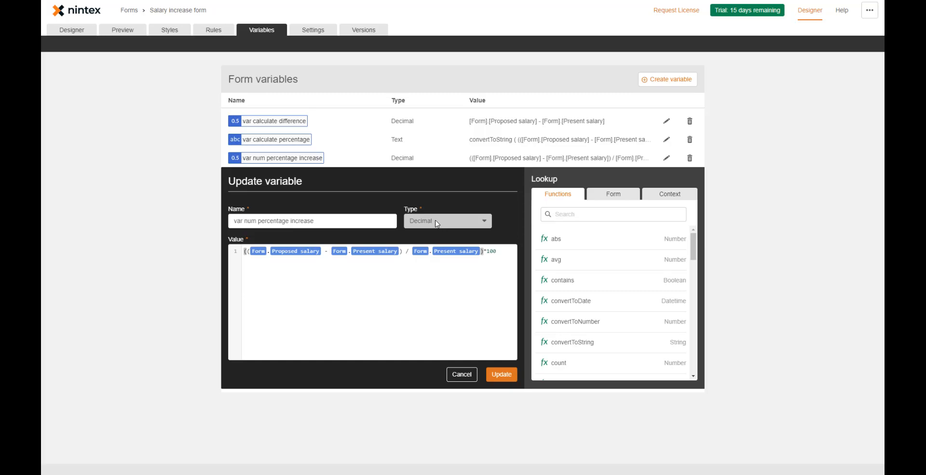
Review the conditions and actions of the percentage-difference input rule and the rule that stops submission
left_click(210, 30)
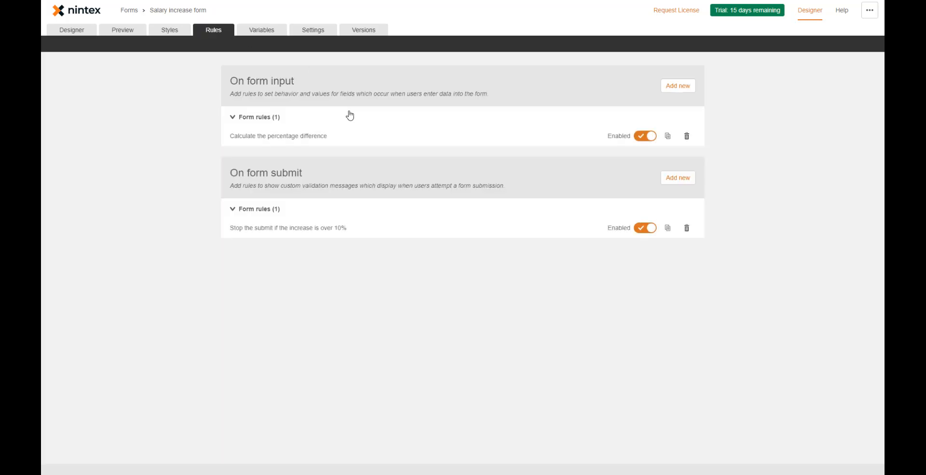
left_click(356, 137)
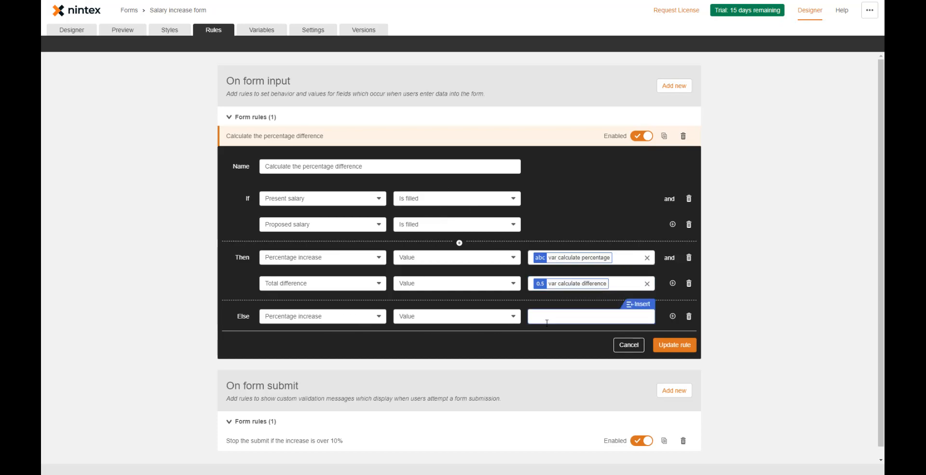
scroll(472, 386, "down", 1)
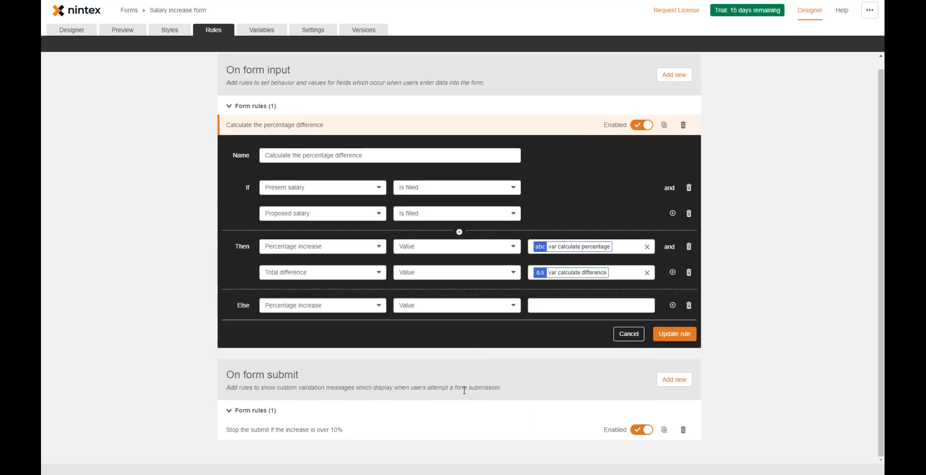
left_click(461, 430)
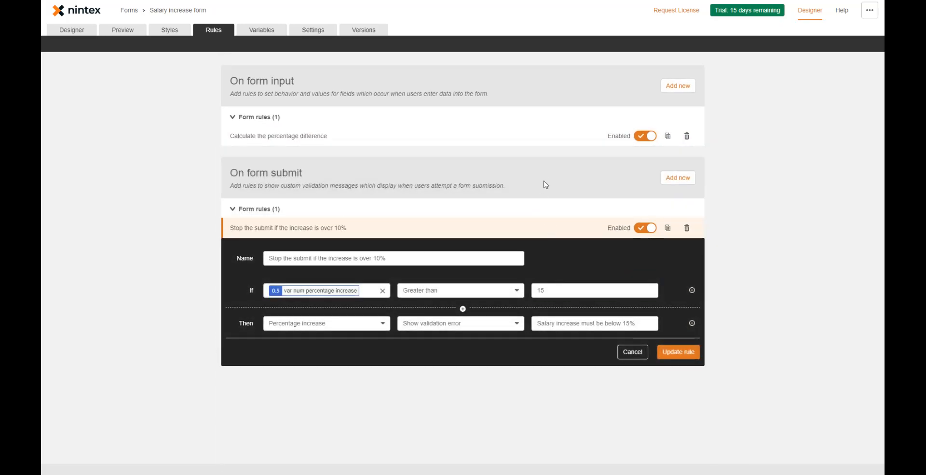
left_click(578, 142)
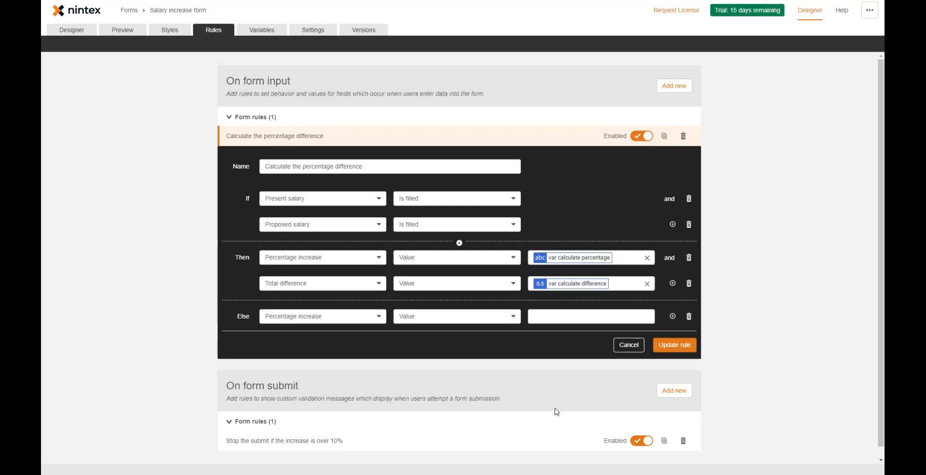
left_click(559, 440)
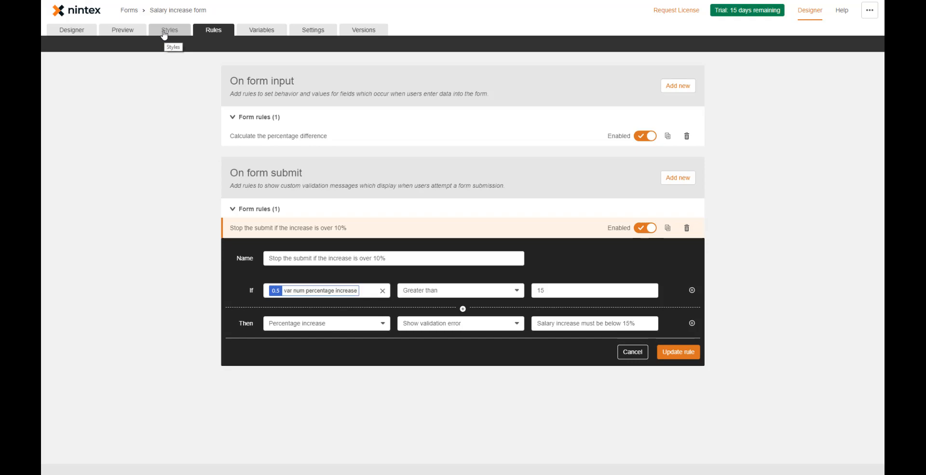
Preview the form with a present salary of 100 and a proposed salary of 150, and submit it to test the validation
left_click(127, 32)
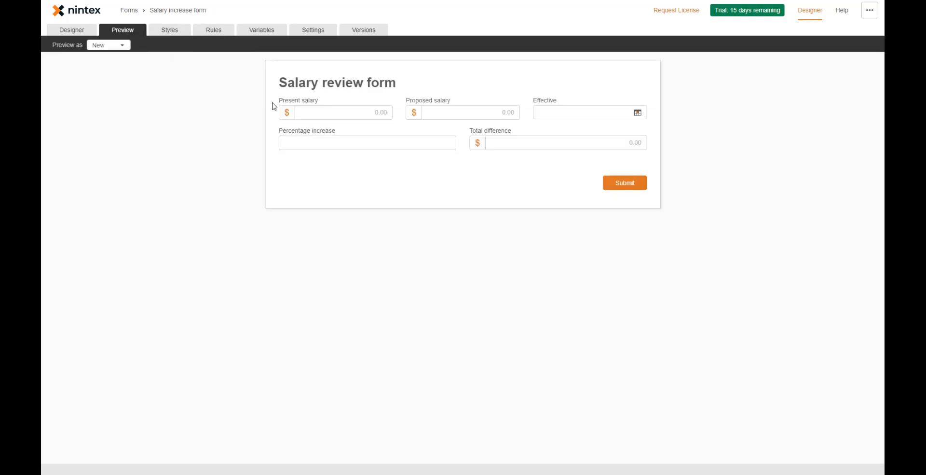
left_click(346, 110)
type("100")
key("Tab")
type("15")
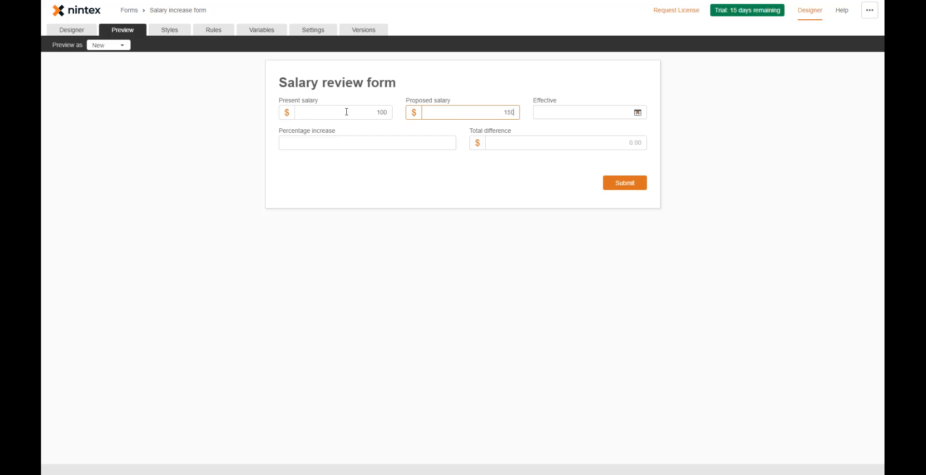
left_click(341, 191)
left_click(625, 182)
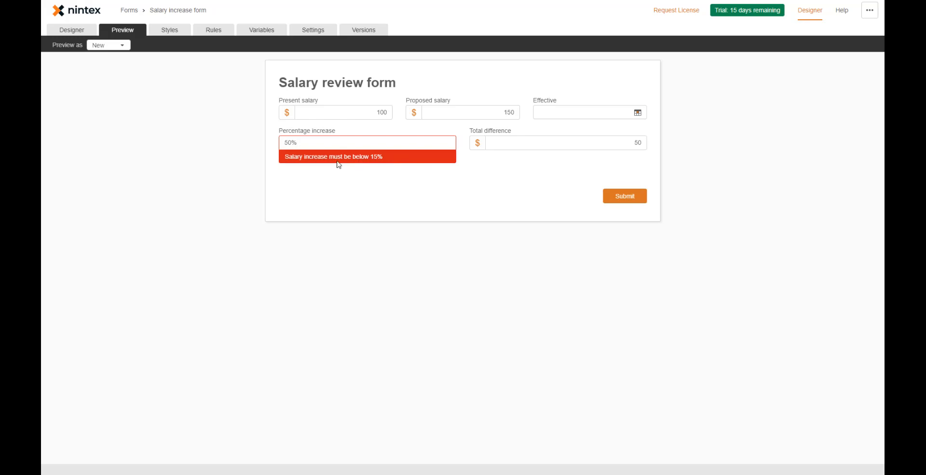
Return to the form's rules and add a new On form input rule named "Under 10%"
left_click(225, 32)
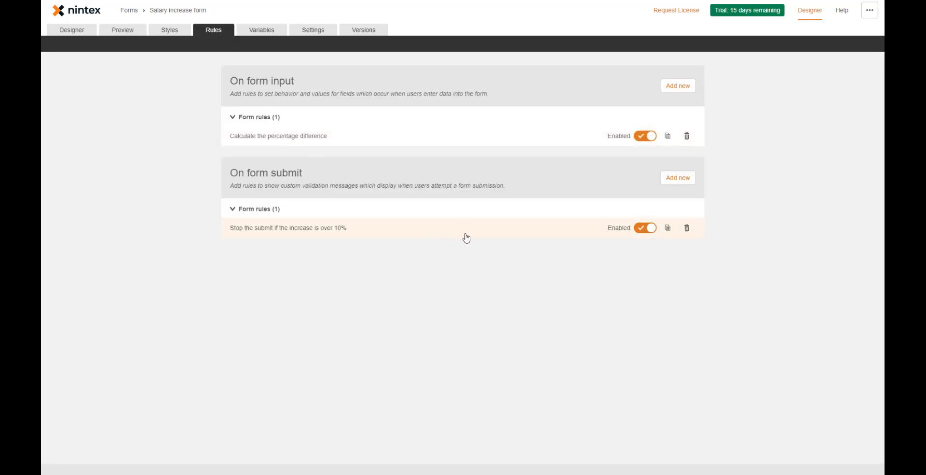
left_click(464, 234)
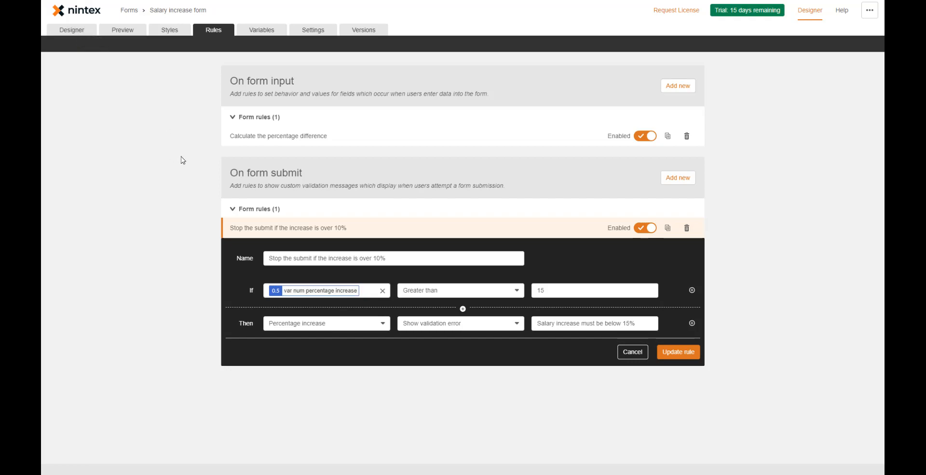
left_click(679, 87)
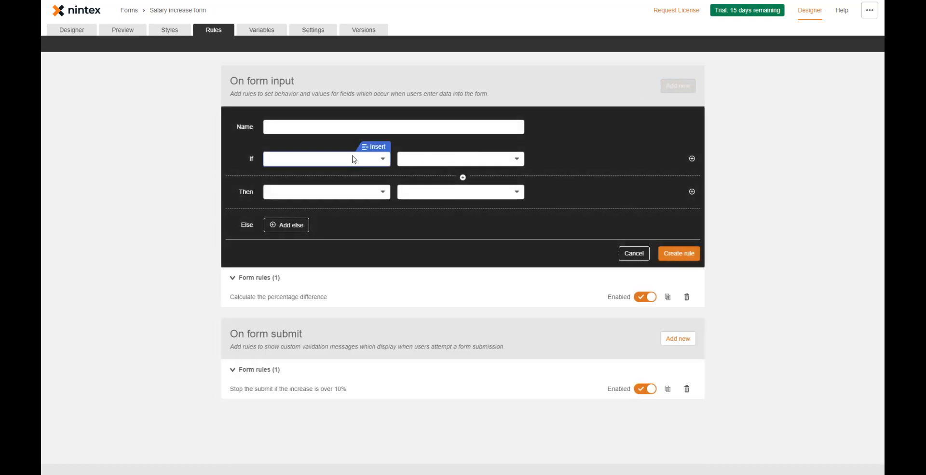
left_click(347, 127)
type("Under 10")
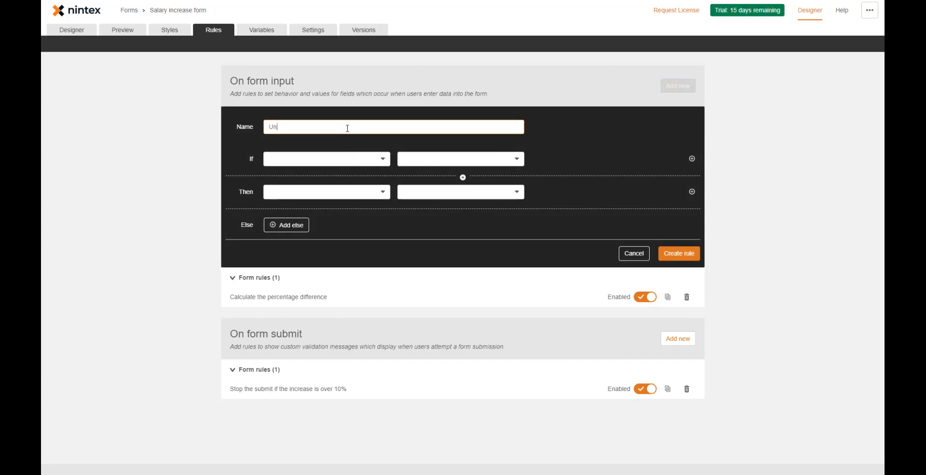
Set the rule's condition to the variable var num percentage increase being less than or equals 10
left_click(337, 157)
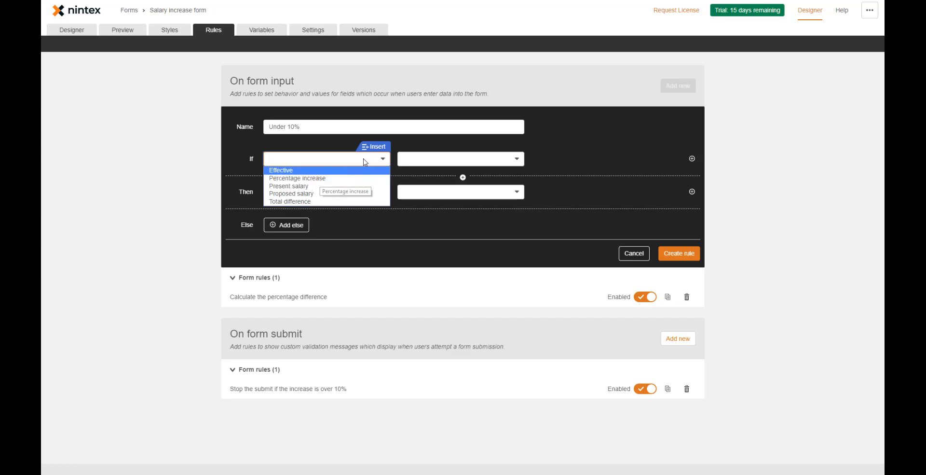
left_click(374, 146)
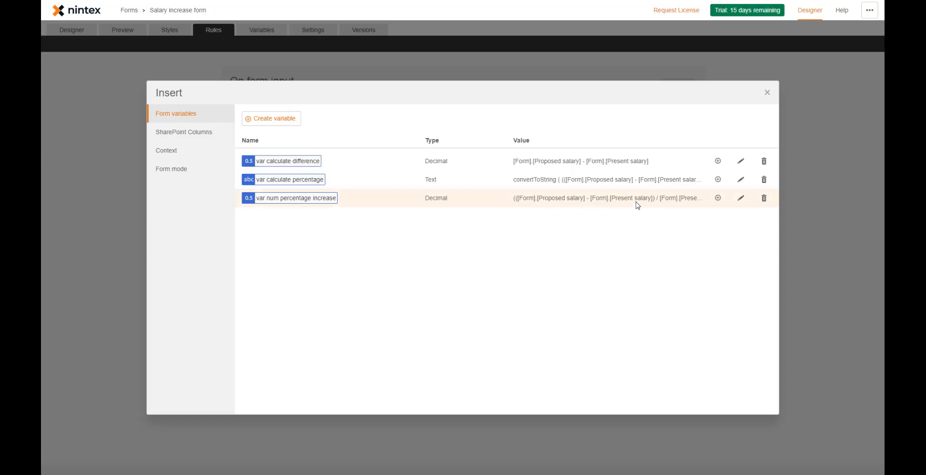
left_click(741, 199)
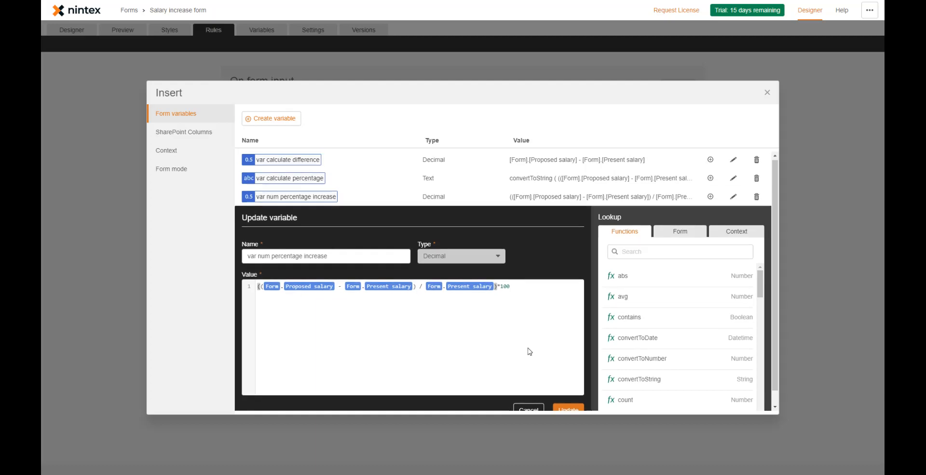
scroll(529, 351, "down", 1)
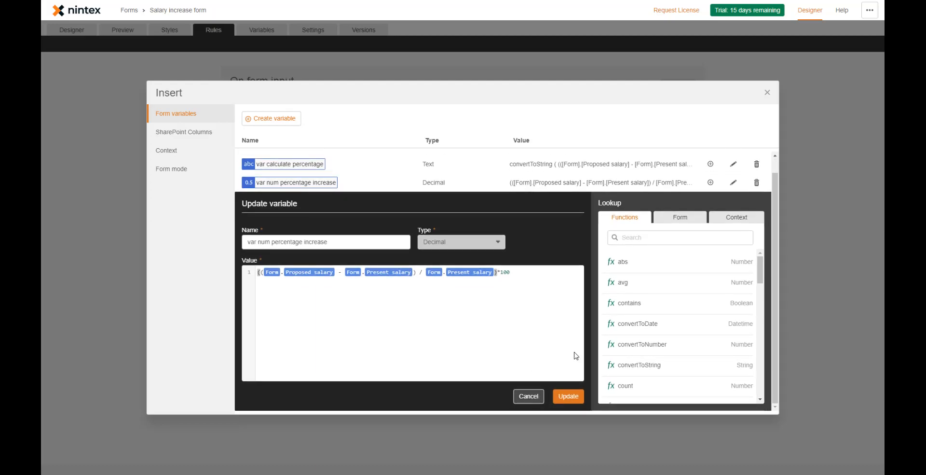
left_click(537, 396)
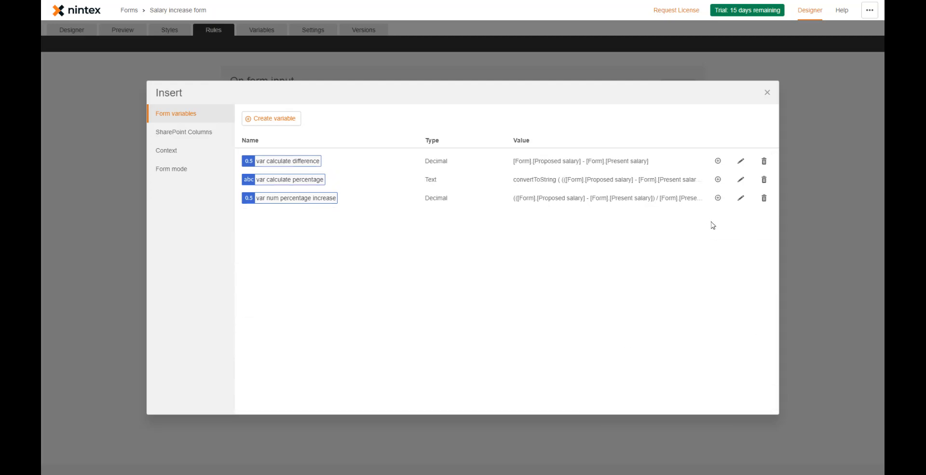
left_click(718, 198)
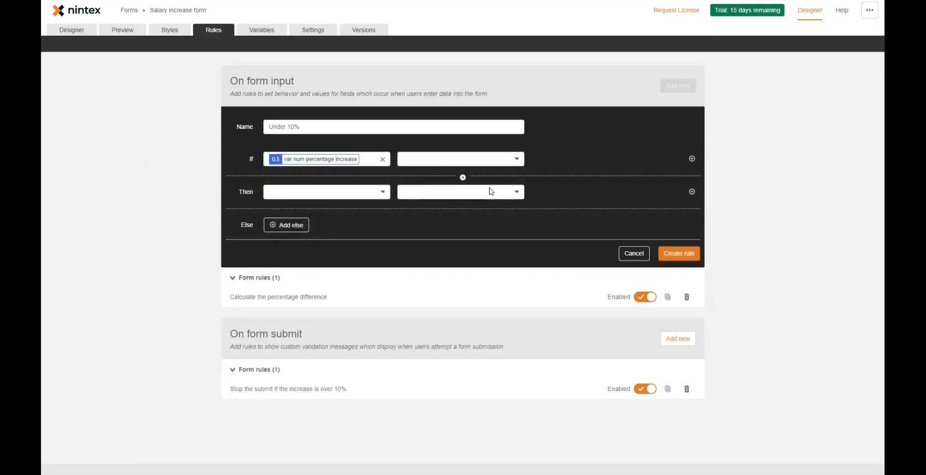
left_click(448, 160)
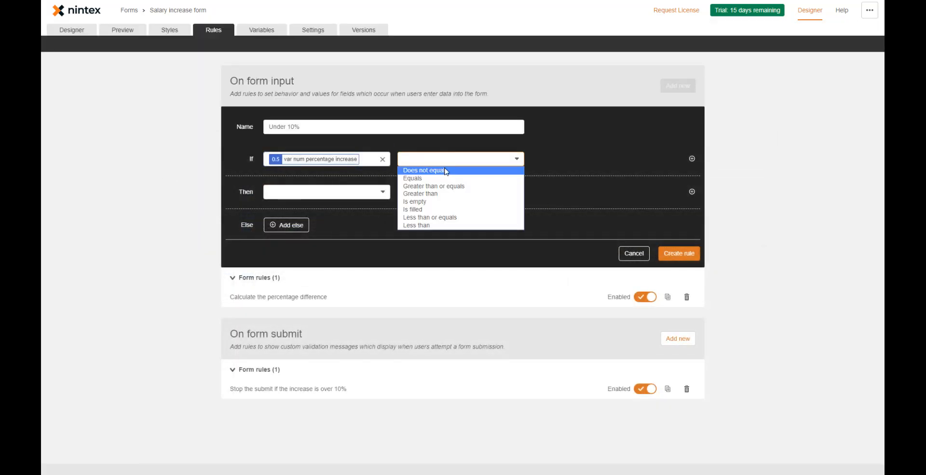
left_click(440, 217)
left_click(572, 161)
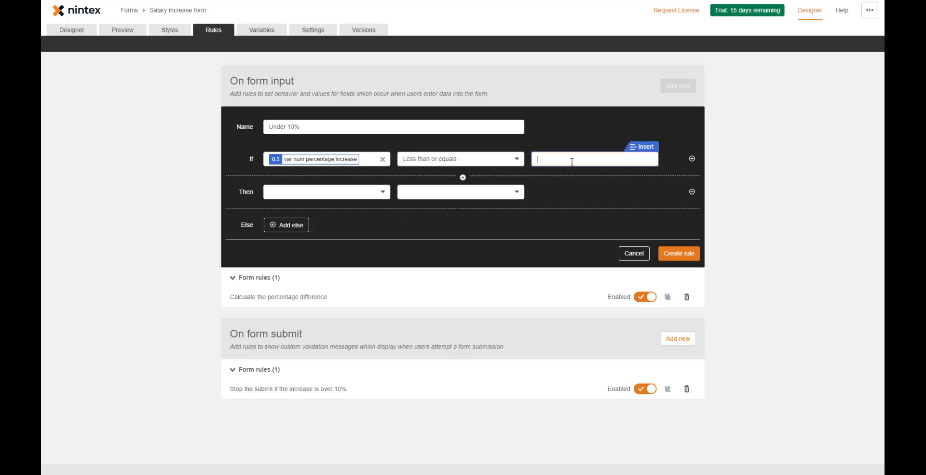
Make the rule's Then action set the text of The salary increase label to "It is under or equal to 10%. Its all good."
left_click(338, 193)
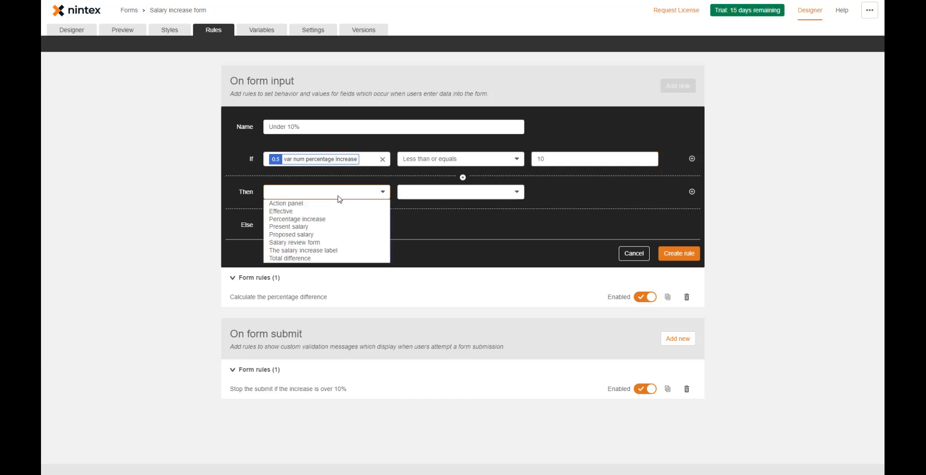
left_click(331, 251)
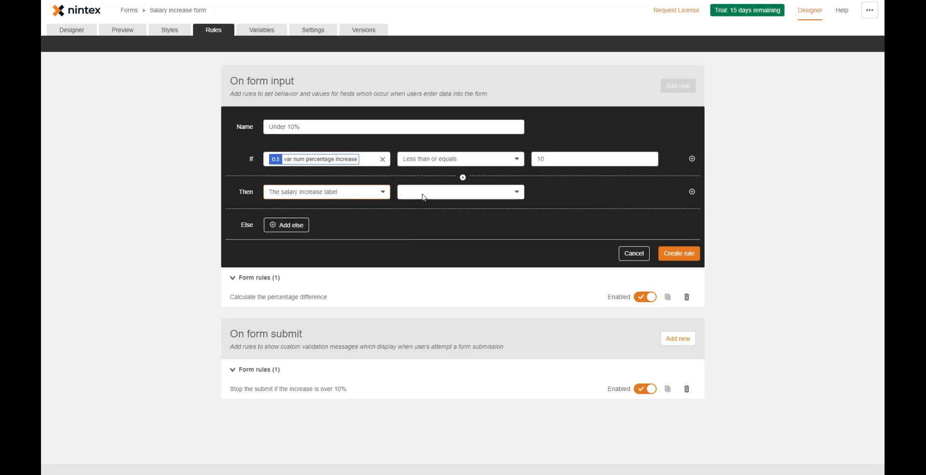
left_click(424, 194)
left_click(429, 205)
left_click(542, 196)
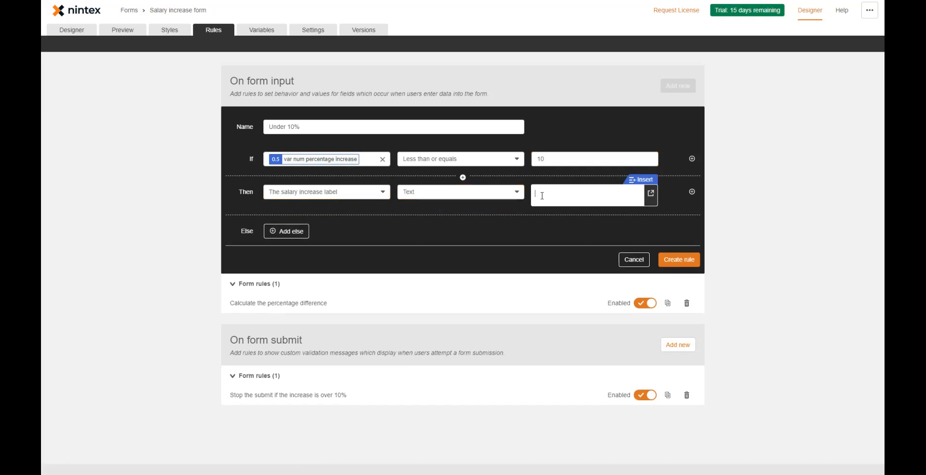
type("It is under or equal to 10%. Its all good.")
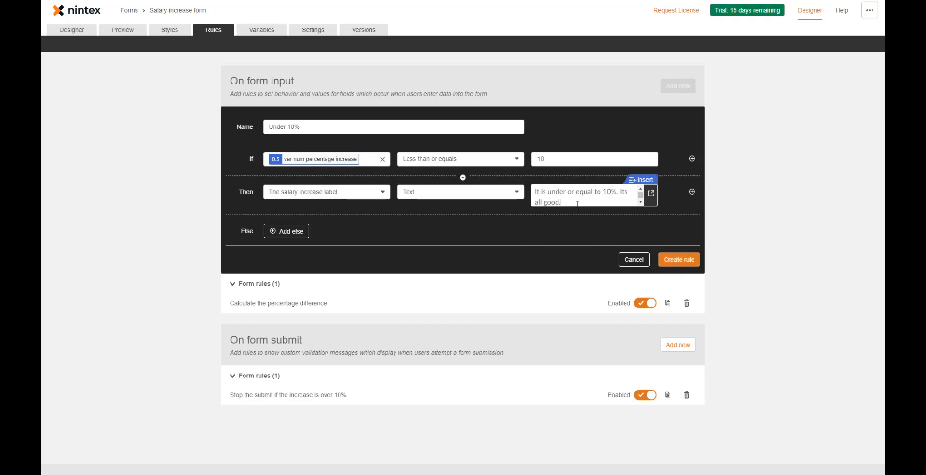
Add an Else action that sets The salary increase label's text to blank, and create the rule
left_click(288, 232)
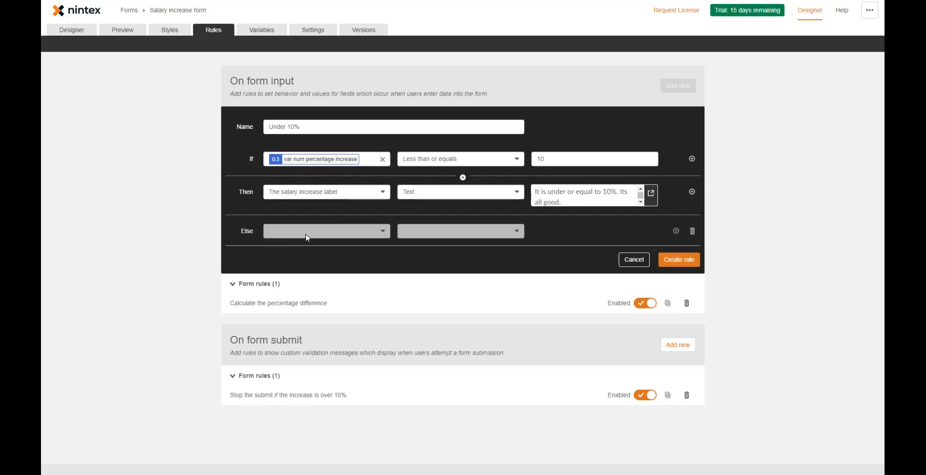
left_click(308, 234)
left_click(303, 289)
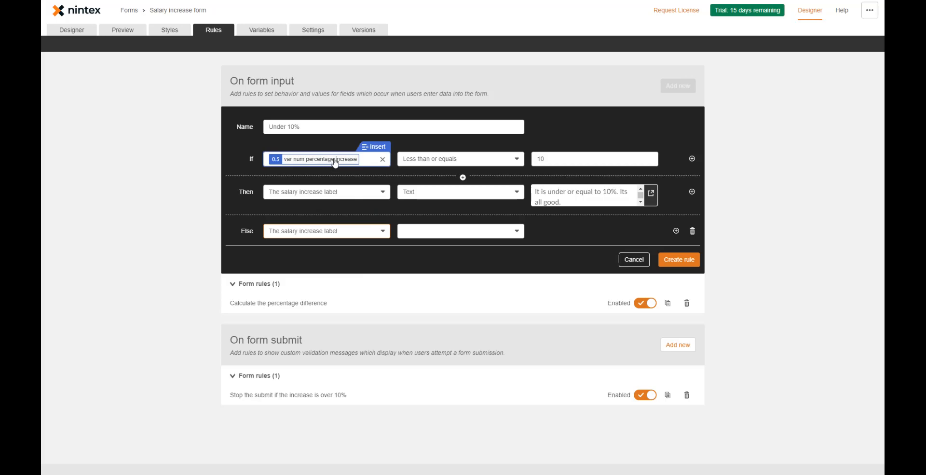
left_click(534, 159)
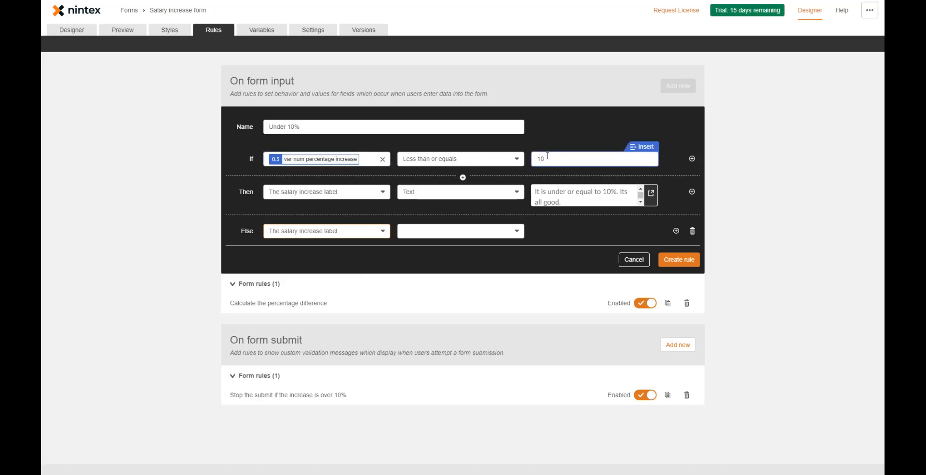
left_click(451, 233)
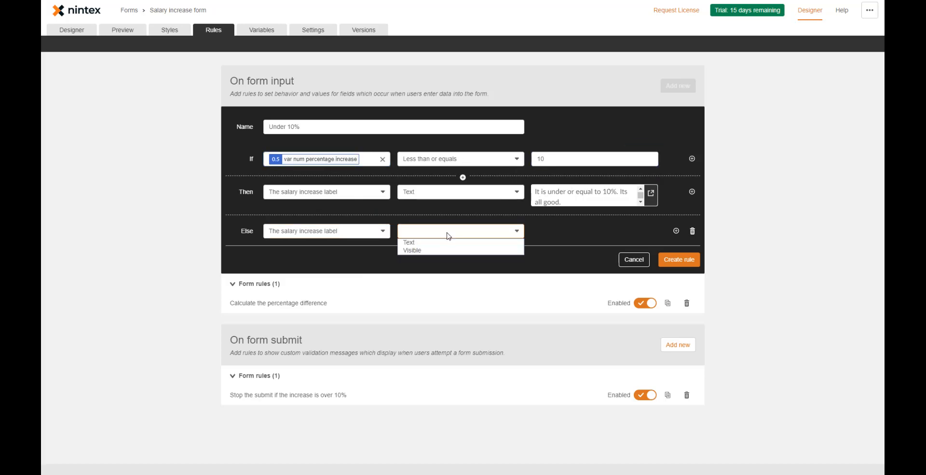
left_click(448, 250)
left_click(444, 232)
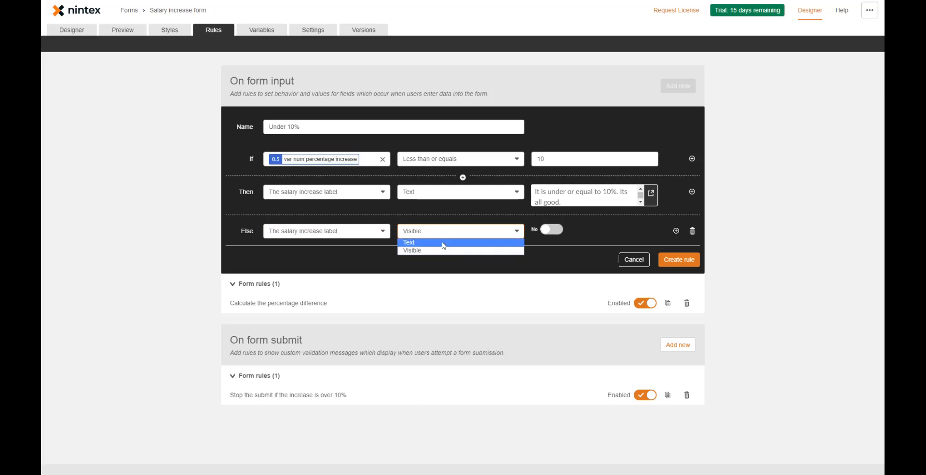
left_click(445, 242)
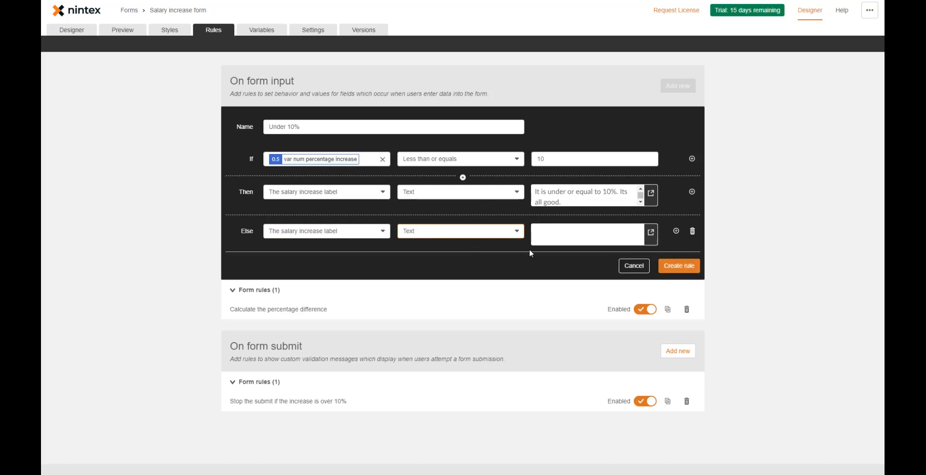
mouse_move(538, 194)
left_click(679, 269)
Preview the form with a present salary of 100 and proposed salaries of 110 and 140 to test the label text
left_click(135, 33)
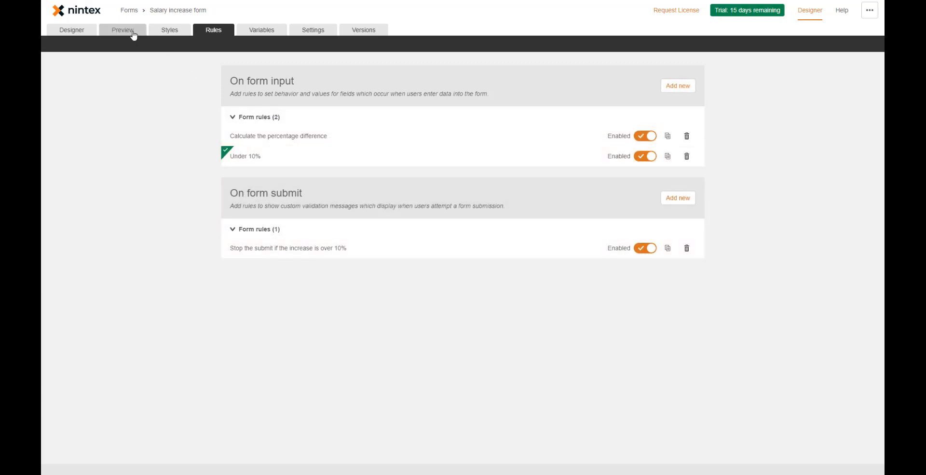
left_click(374, 115)
type("1")
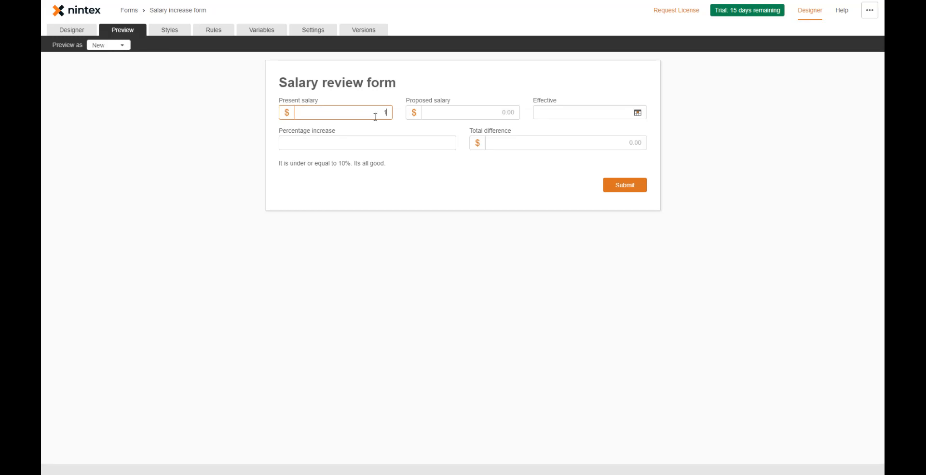
type("110")
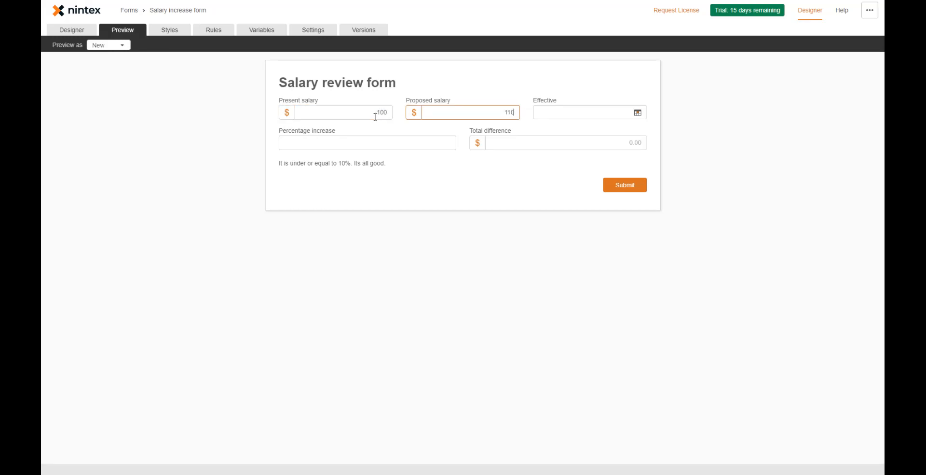
key("Tab")
left_click_drag(296, 165, 413, 160)
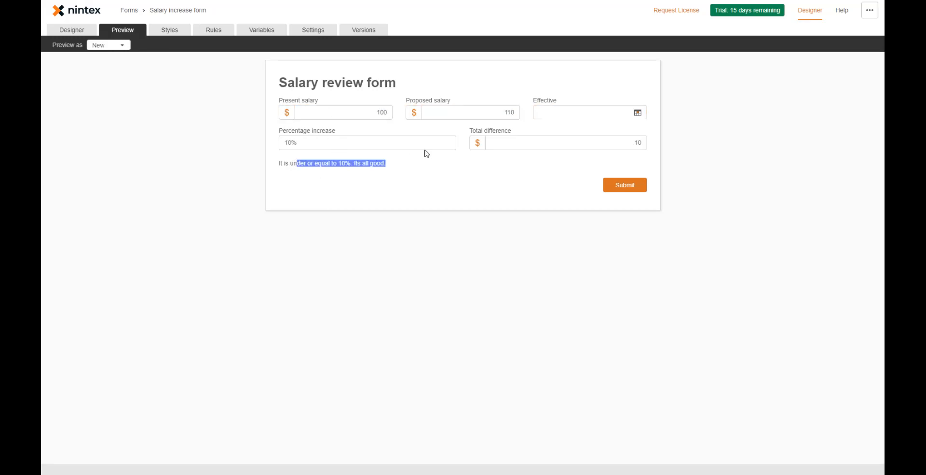
left_click(510, 112)
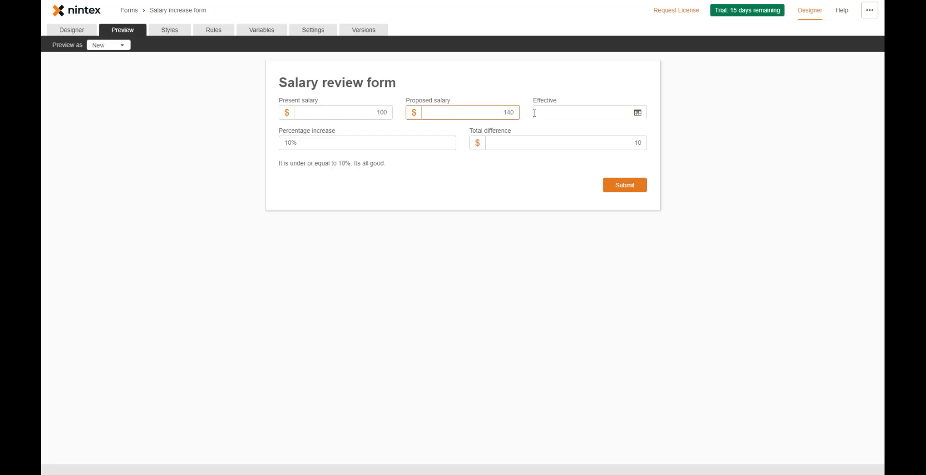
left_click(466, 188)
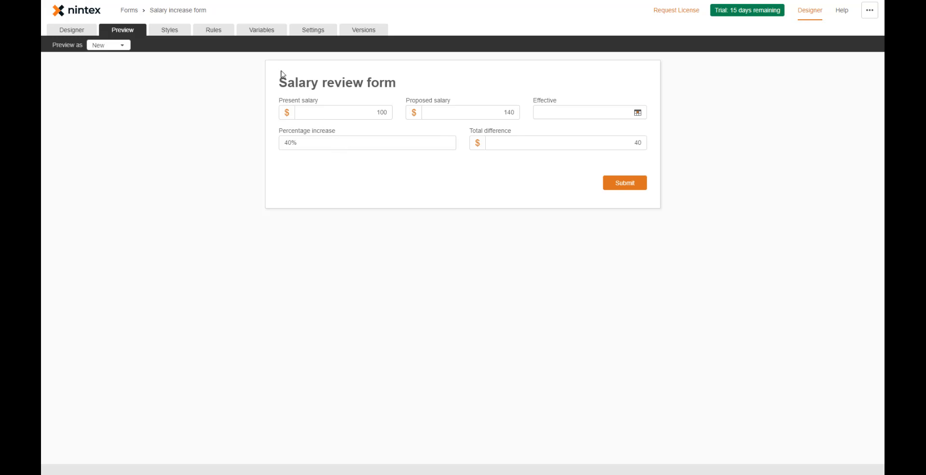
Remove the Else action from the "Under 10%" rule and update the rule
left_click(219, 32)
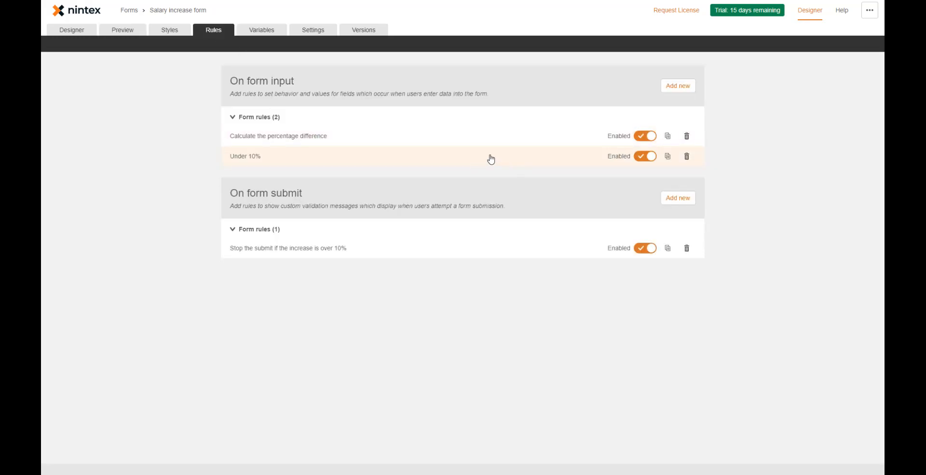
left_click(491, 158)
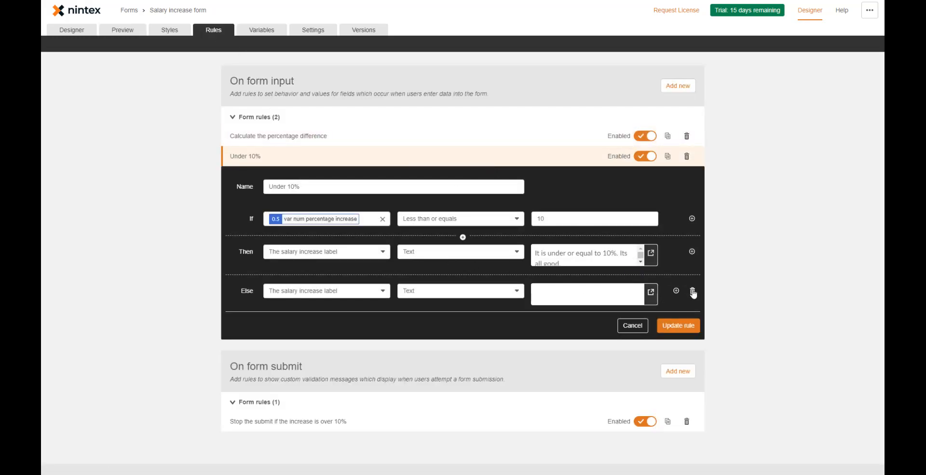
left_click(692, 292)
left_click(688, 320)
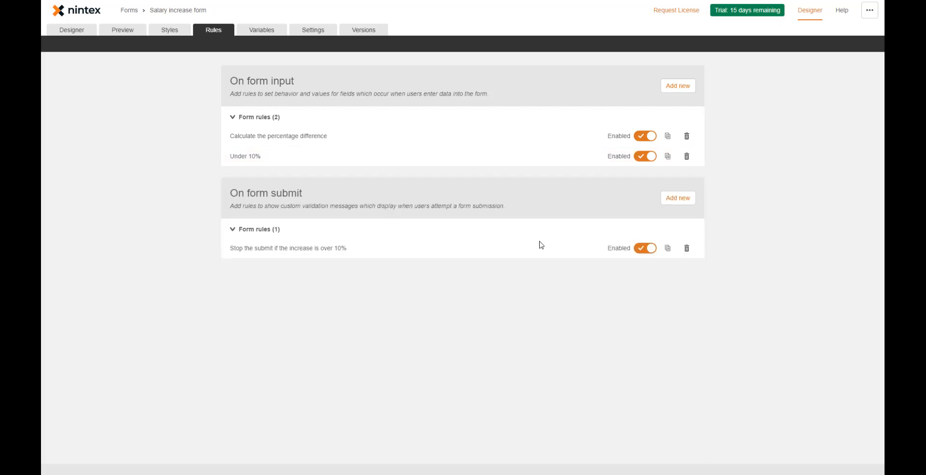
left_click(668, 156)
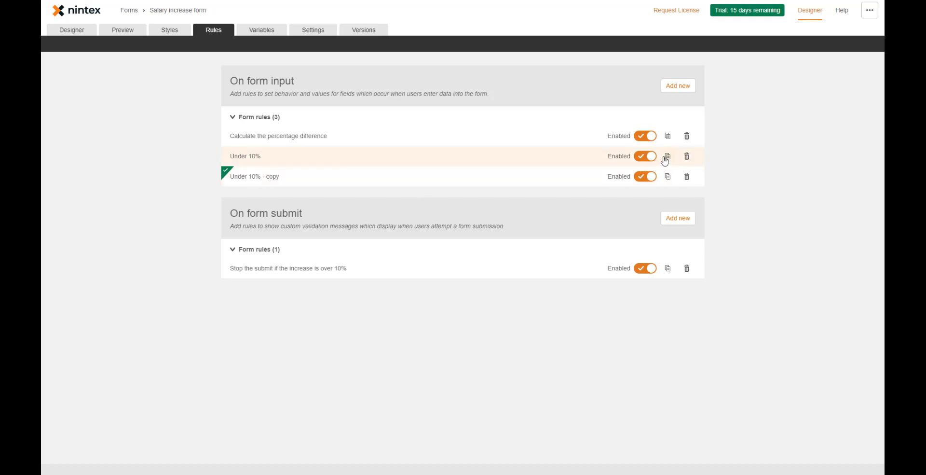
left_click(687, 180)
left_click(666, 177)
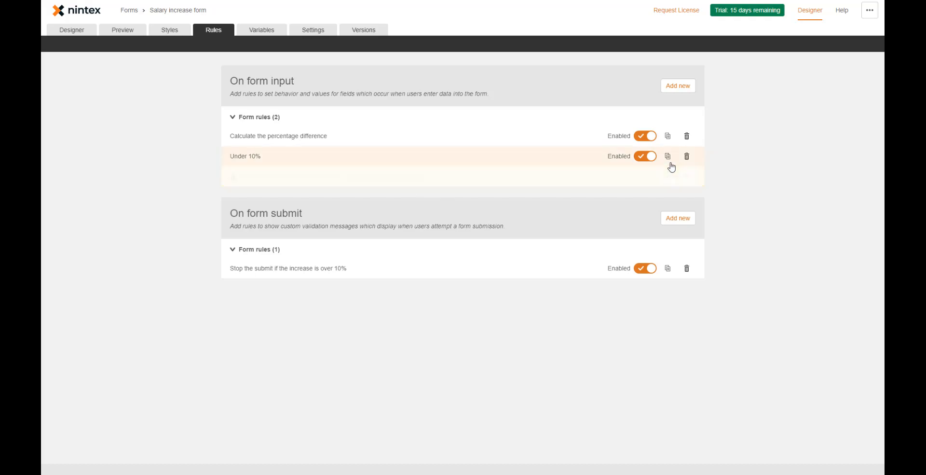
Duplicate the "Under 10%" rule and rename the copy "Under 15%"
left_click(668, 156)
left_click(517, 182)
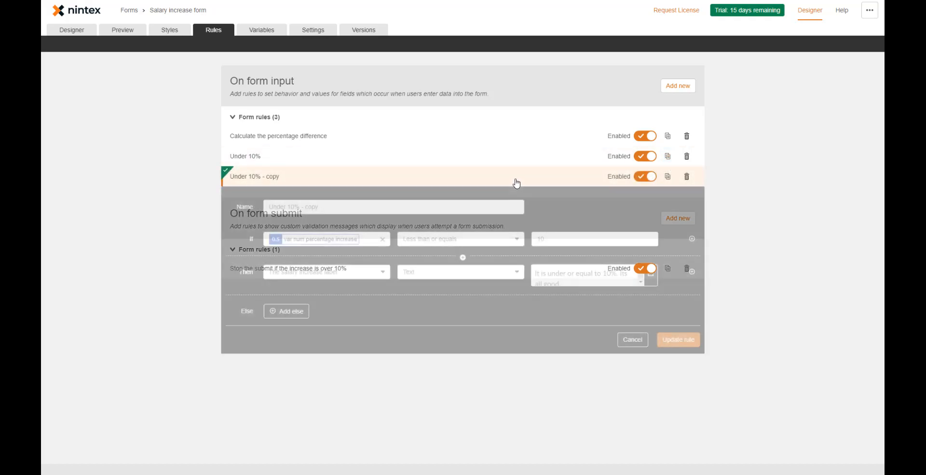
left_click_drag(285, 207, 372, 205)
type("15%")
Change the copied rule's condition to var num percentage increase being greater than 10
mouse_move(312, 249)
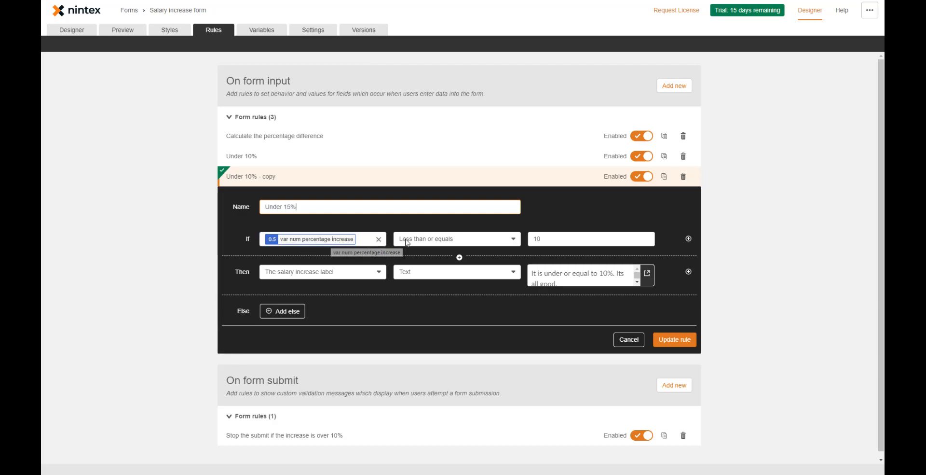
left_click(433, 241)
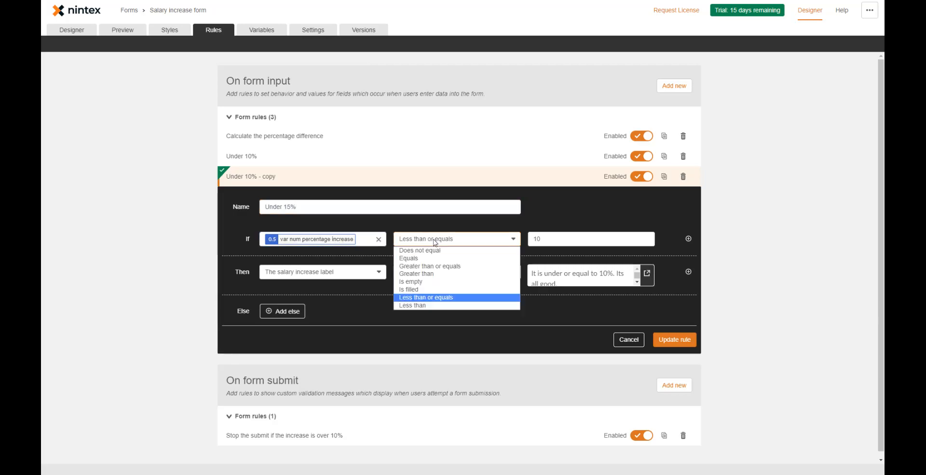
left_click(434, 274)
left_click(542, 242)
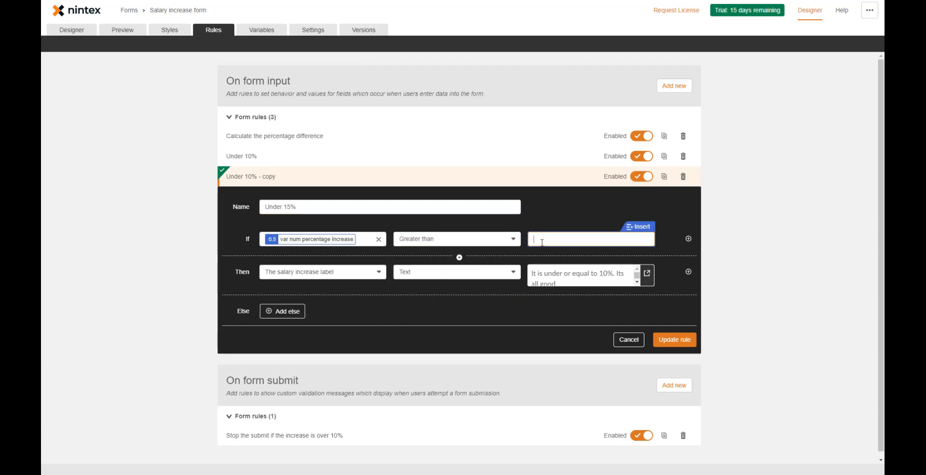
type("10")
Add a second And condition requiring the variable var num percentage increase to be less than or equals 15
left_click(689, 239)
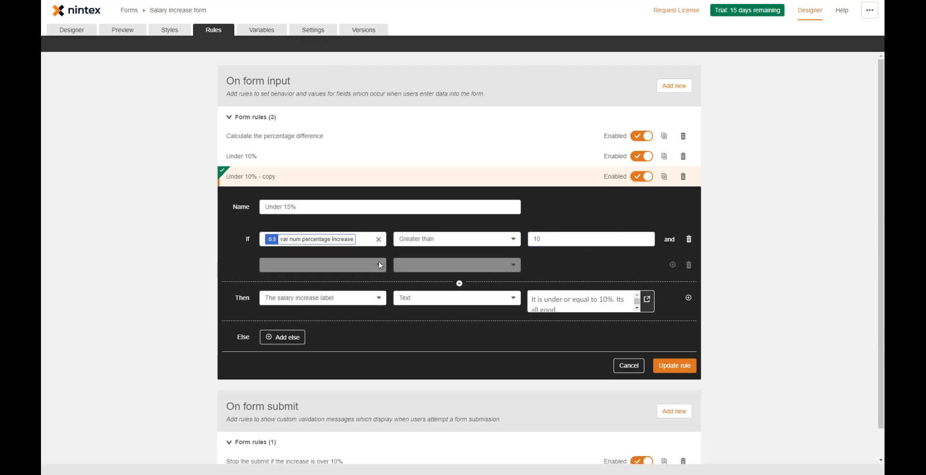
left_click(299, 265)
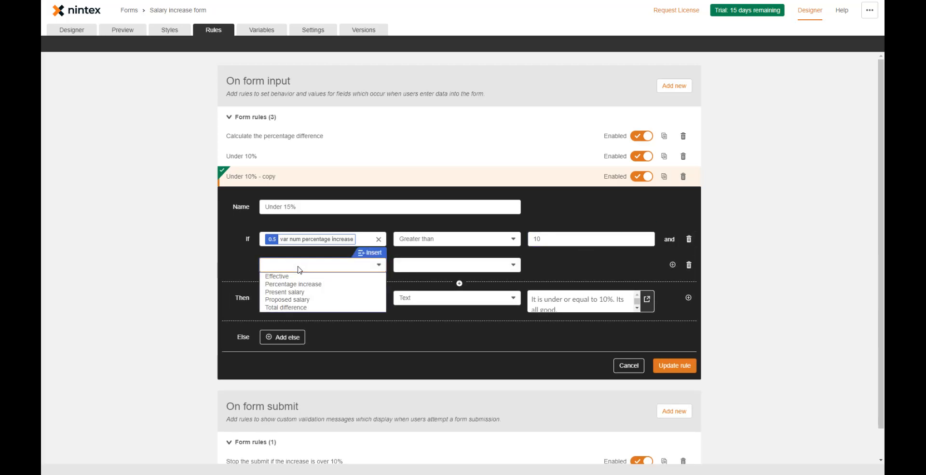
left_click(370, 253)
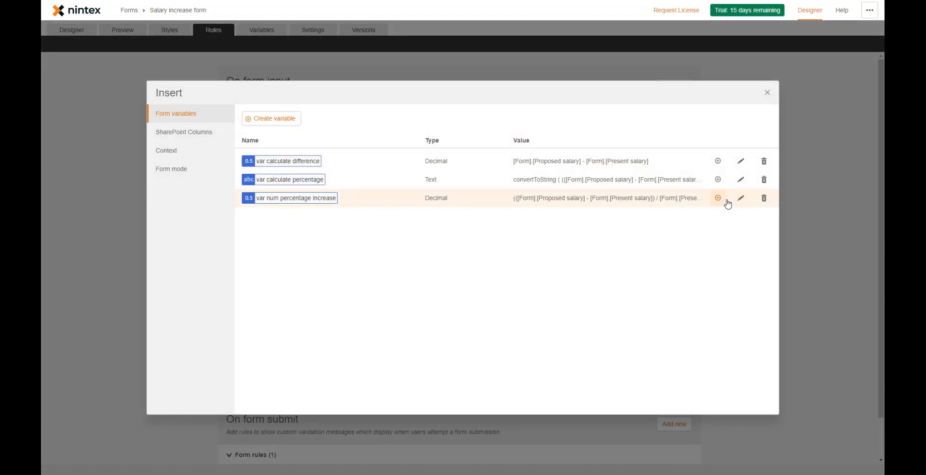
left_click(718, 198)
left_click(437, 266)
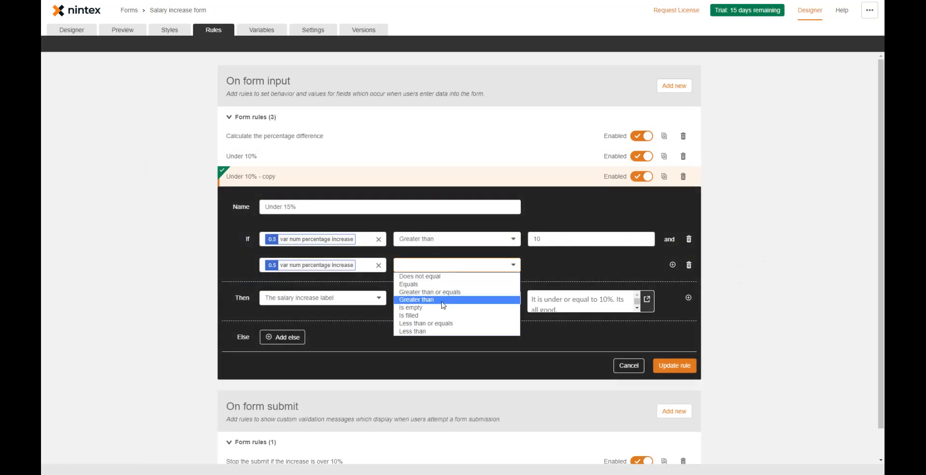
left_click(444, 324)
left_click(549, 264)
type("15")
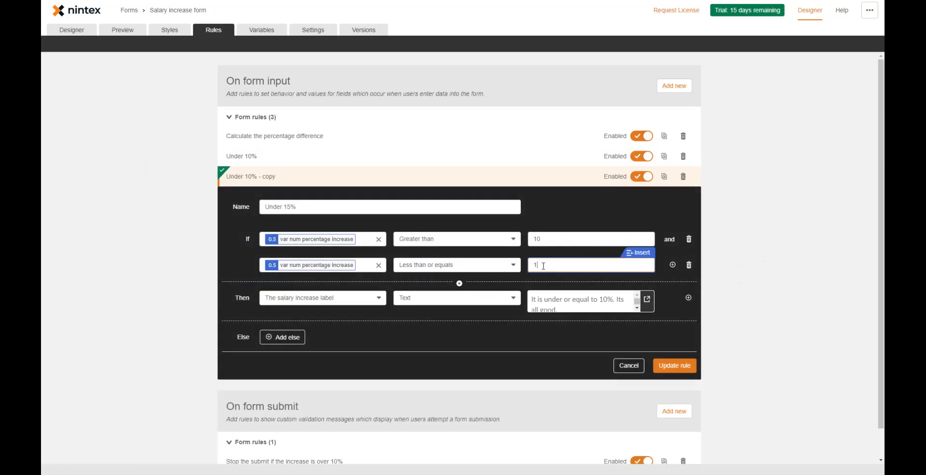
Change the Then action's label text to "It is under or equal to 15%. Its all OK" and update the rule
mouse_move(544, 304)
left_click(610, 303)
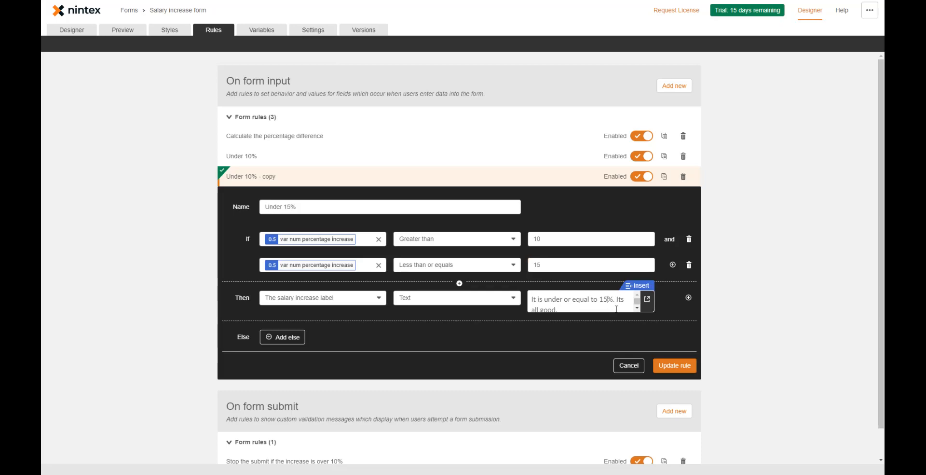
left_click(556, 307)
double_click(549, 302)
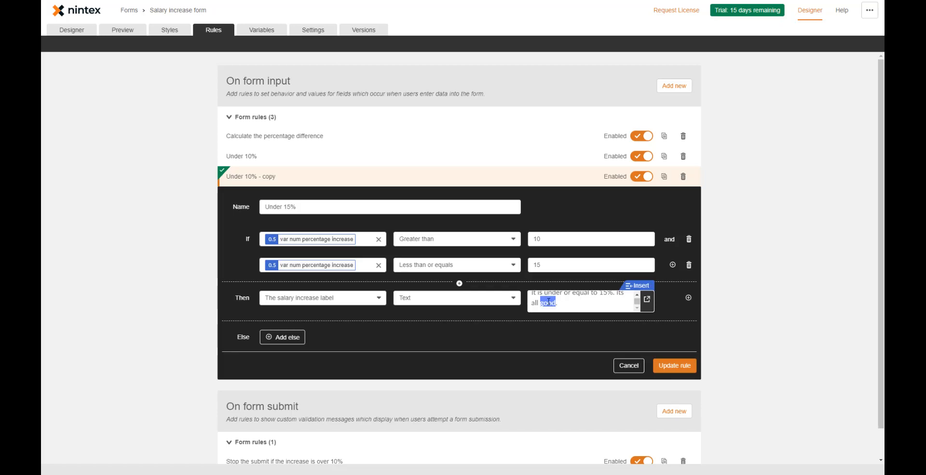
left_click(674, 366)
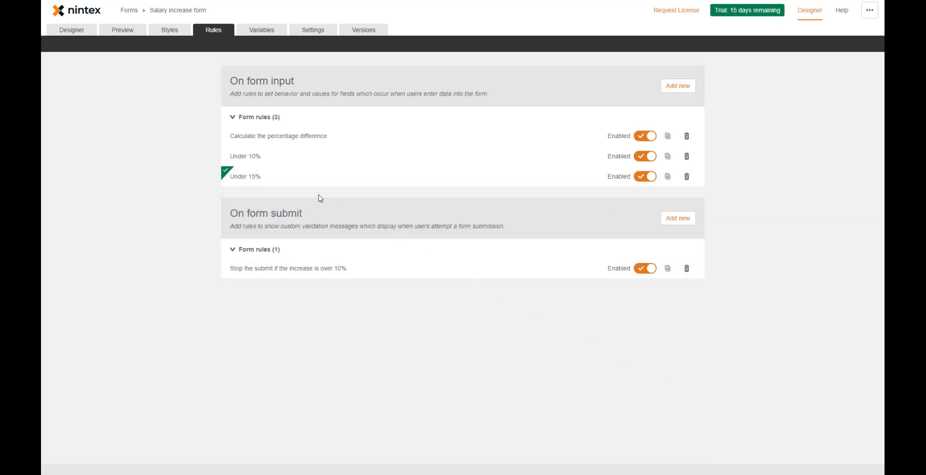
Preview the form with a present salary of 100 and a proposed salary of 110 to check the label text
left_click(123, 31)
left_click(336, 116)
type("110")
key("Tab")
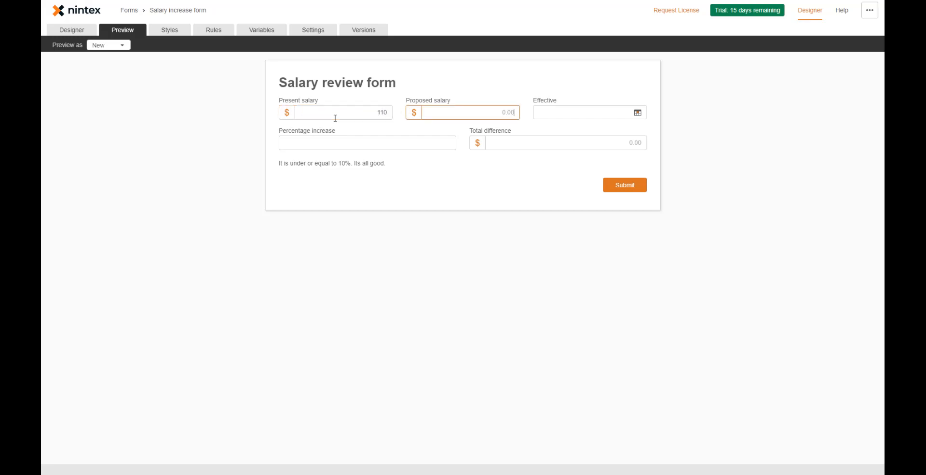
type("110")
left_click(381, 113)
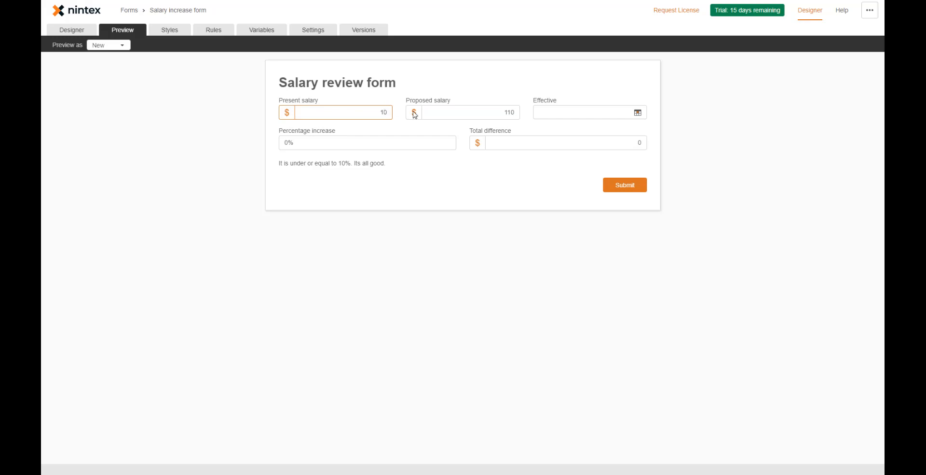
left_click(426, 201)
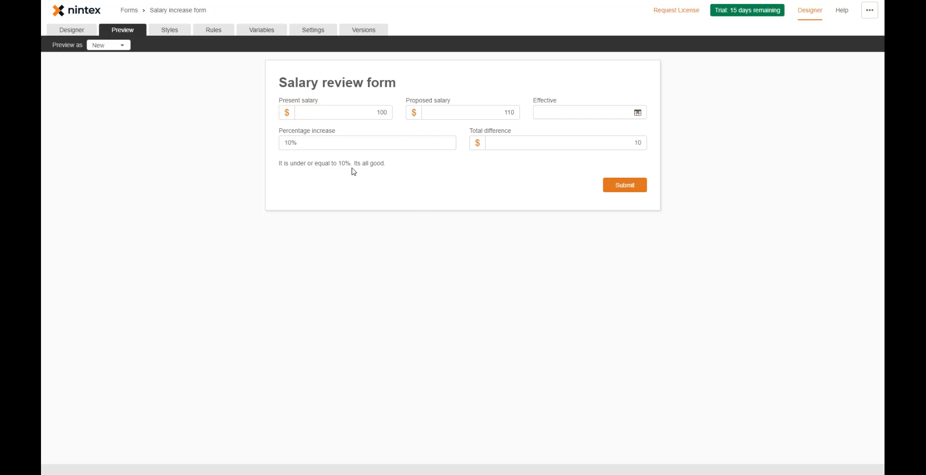
left_click_drag(284, 163, 413, 176)
left_click(415, 176)
Test the label text with the proposed salary set to 114 and 109
left_click(518, 113)
type("5")
left_click(485, 177)
left_click(514, 114)
type("4")
left_click(484, 176)
left_click(457, 114)
left_click(427, 167)
left_click_drag(279, 164, 415, 175)
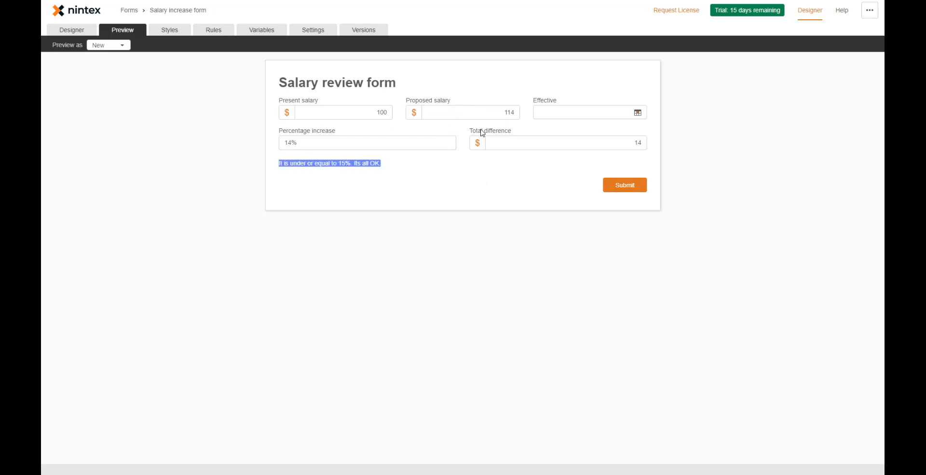
left_click_drag(511, 112, 532, 114)
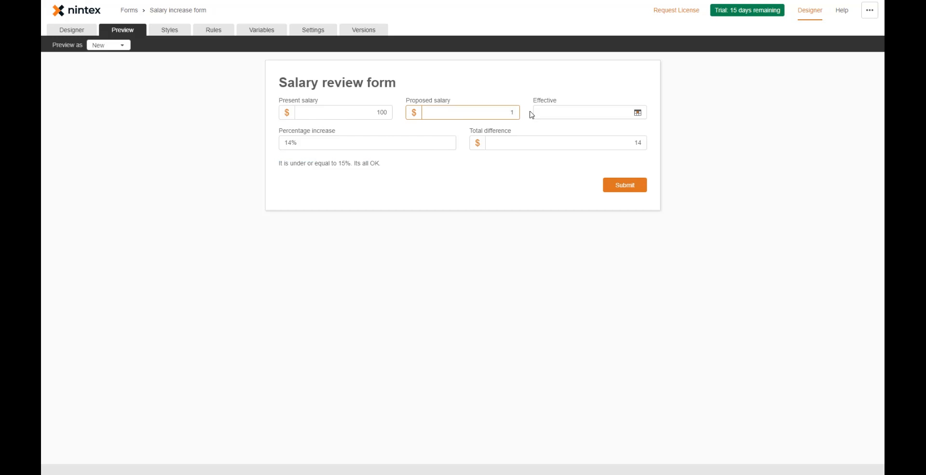
left_click(457, 183)
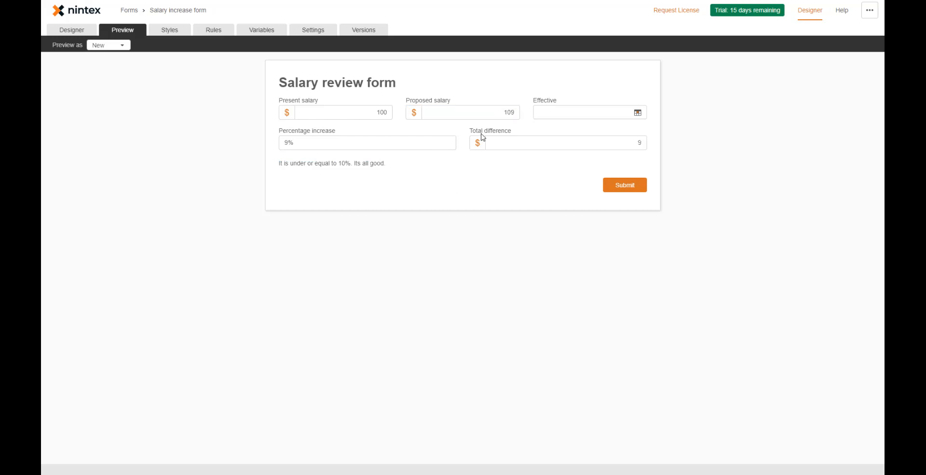
Test the label text in the form preview by changing the proposed salary to several values up to 115
left_click(509, 112)
type("1")
left_click(484, 188)
left_click_drag(511, 112, 551, 110)
type("1")
left_click(519, 169)
left_click_drag(314, 163, 382, 164)
left_click(511, 112)
type("5")
left_click(510, 172)
Test the label text at the 10% boundary with the proposed salary set to 110 and 111
left_click_drag(515, 112, 510, 112)
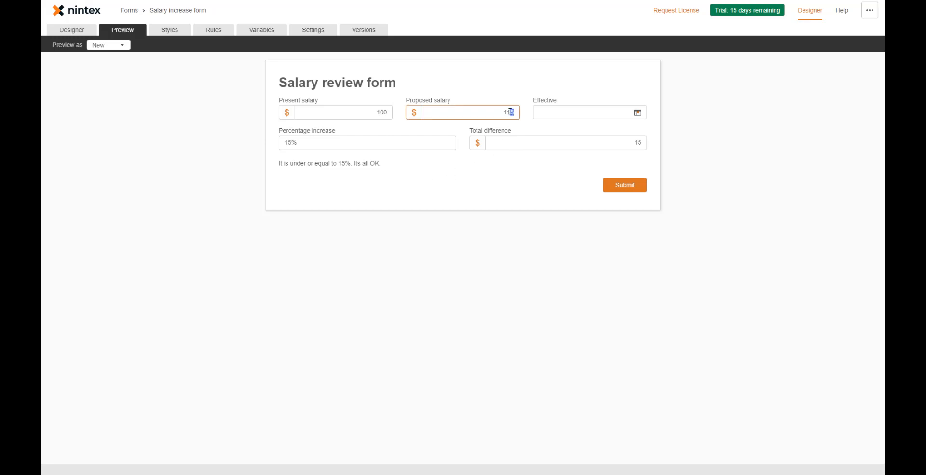
type("0")
left_click(494, 181)
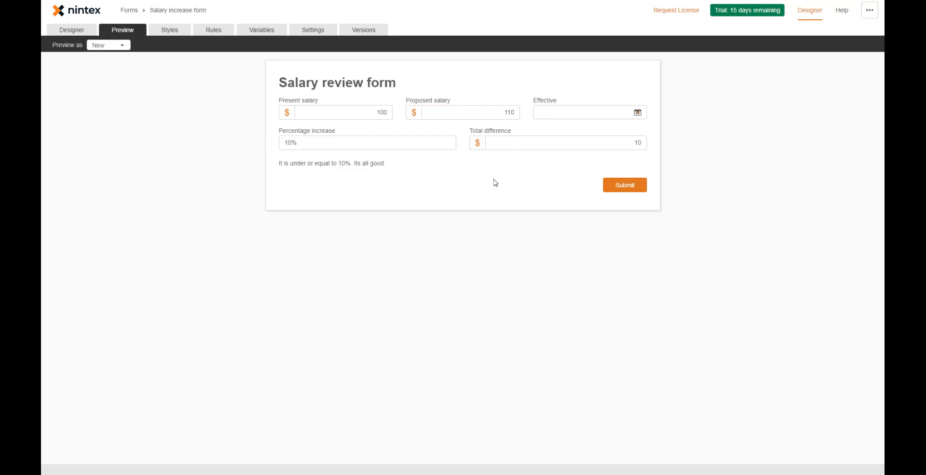
left_click_drag(516, 112, 511, 112)
type("1")
left_click(534, 170)
Clone the Under 15% form rule and name the copy "Over 15%"
left_click(225, 31)
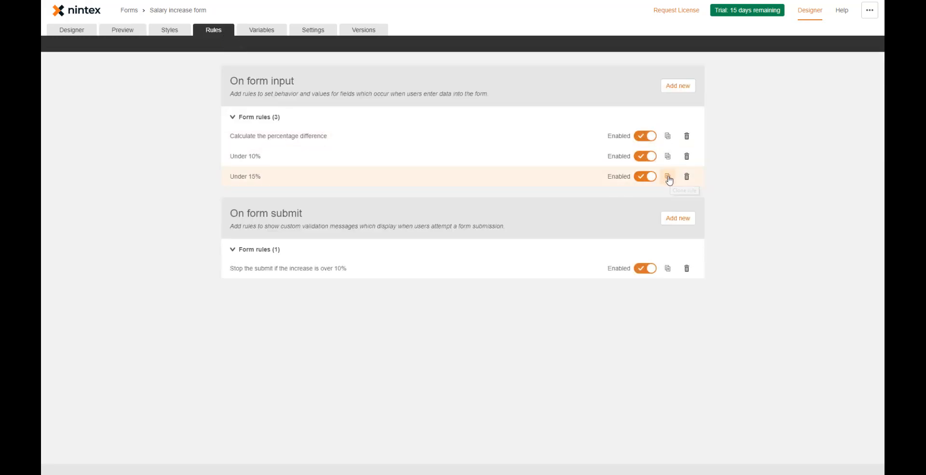
left_click(668, 176)
left_click(443, 199)
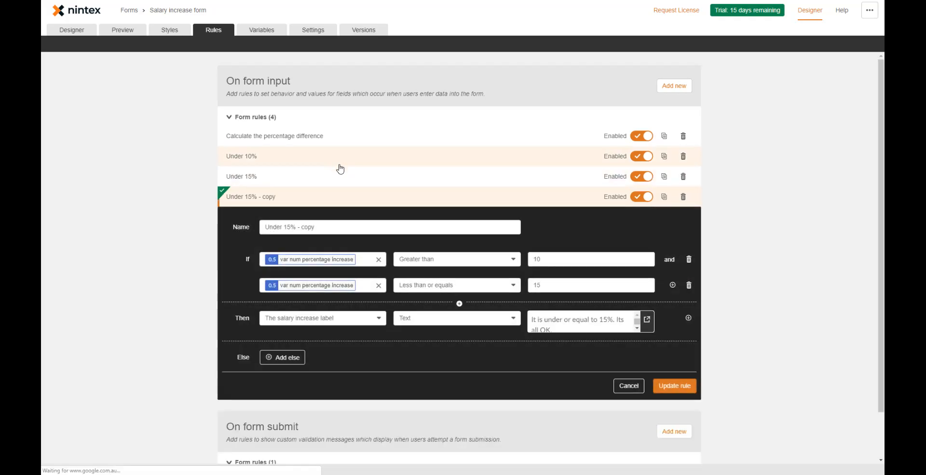
left_click_drag(268, 226, 383, 227)
type("Over 15%")
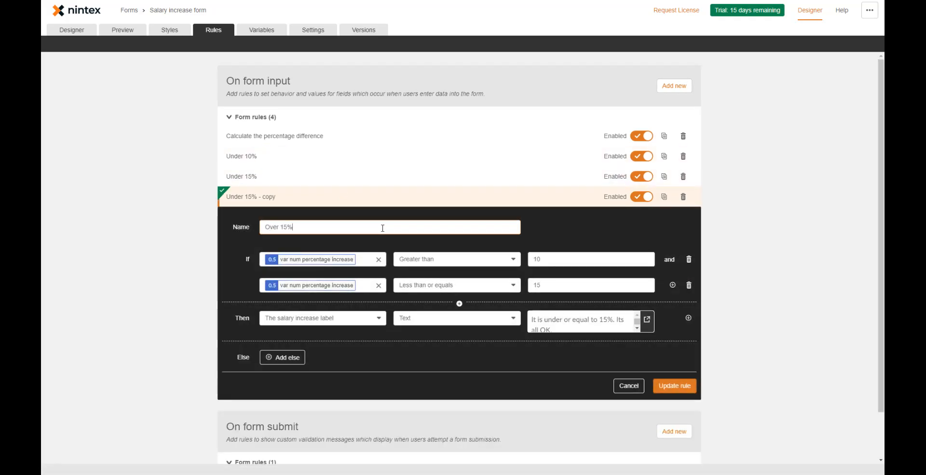
Set the Over 15% rule's Greater than condition to 15 and delete its Less than or equals condition
left_click(613, 264)
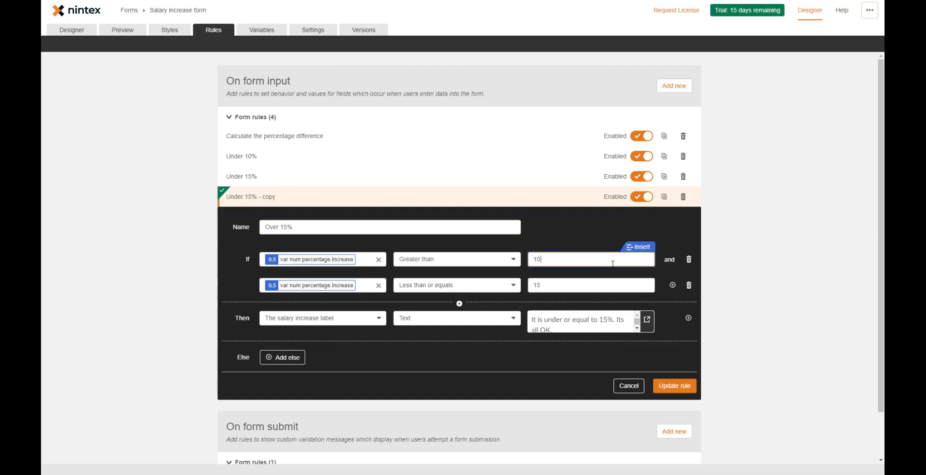
type("5")
left_click(689, 285)
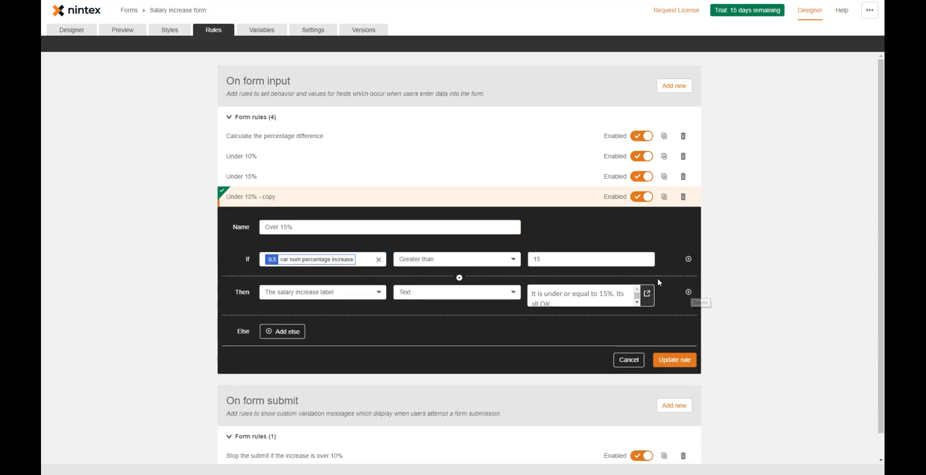
Change the ending of the Then action's label text to "Its no good!" and update the rule
left_click_drag(541, 303, 589, 312)
key("BackSpace")
key("BackSpace")
type("no good!")
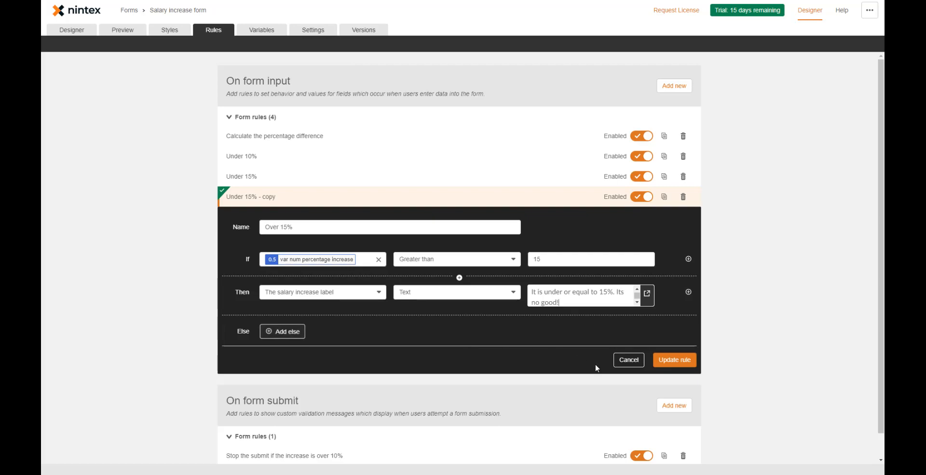
left_click(673, 359)
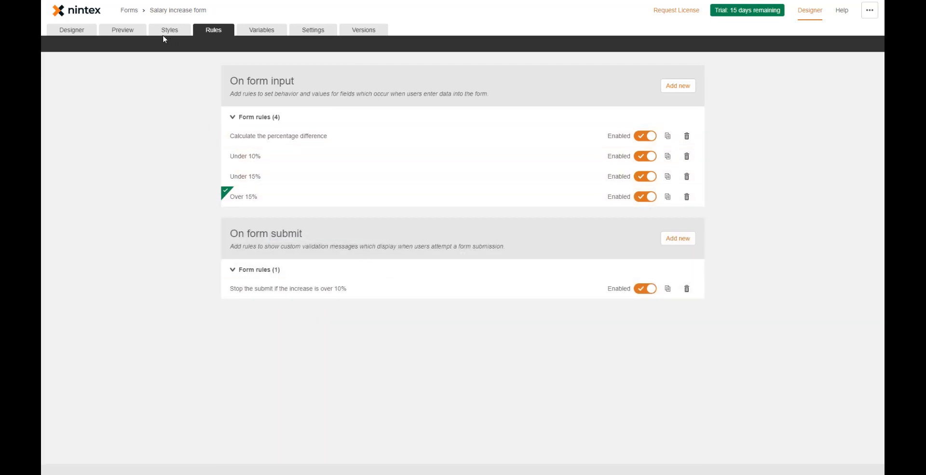
Preview the form with a present salary of 100 and a proposed salary of 101 to check the label text
left_click(138, 33)
left_click(327, 112)
type("100")
key("Tab")
type("1")
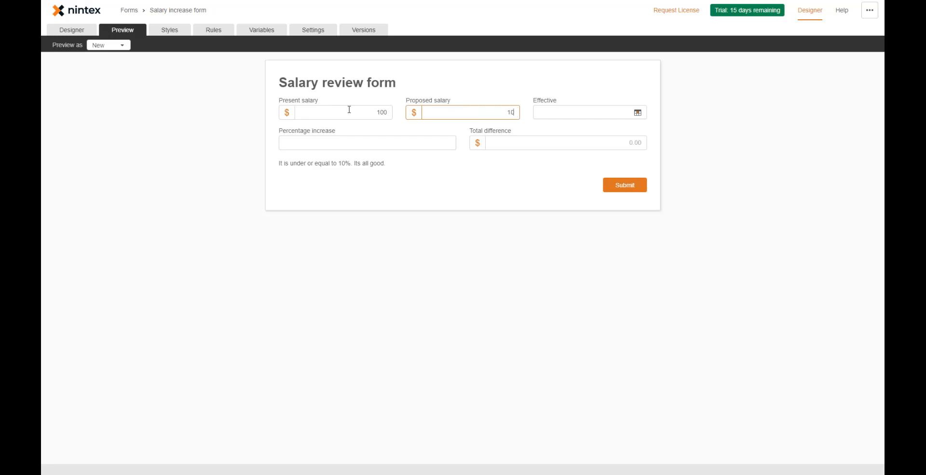
left_click(394, 174)
left_click_drag(288, 164, 407, 174)
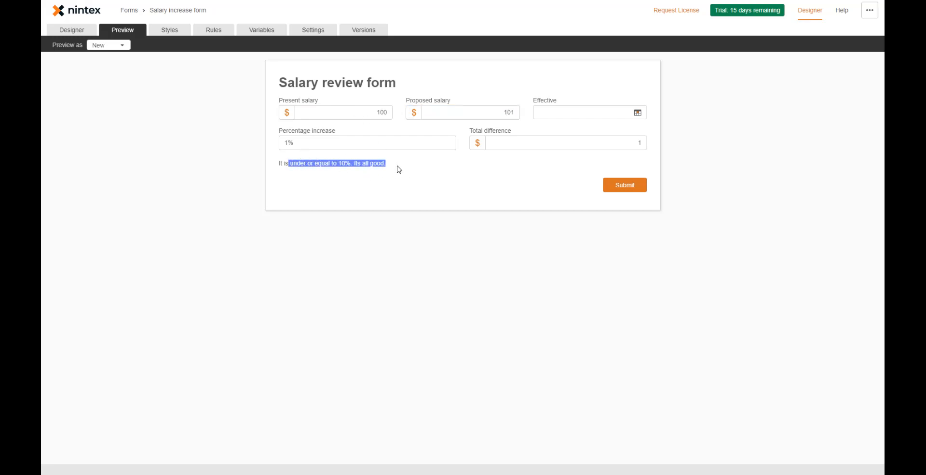
Test the label text with the proposed salary set to 111 and 116
left_click(509, 111)
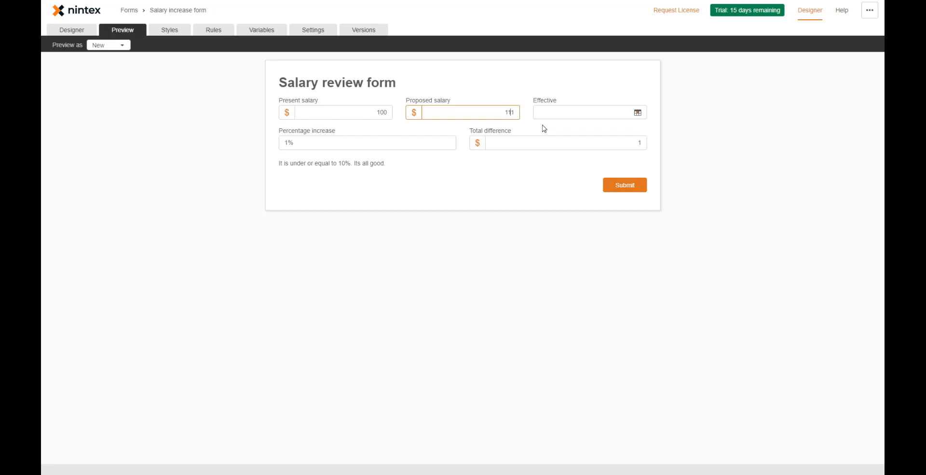
left_click(483, 191)
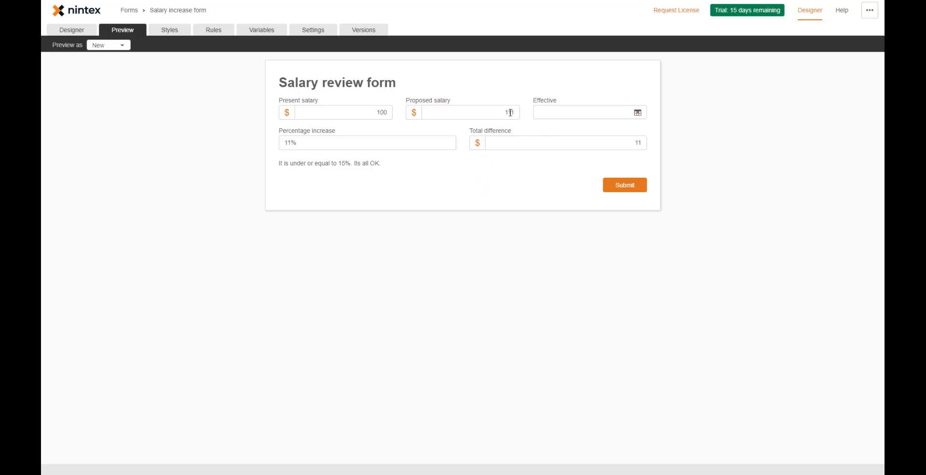
left_click_drag(280, 163, 411, 180)
left_click(513, 111)
left_click(473, 185)
left_click_drag(510, 112, 521, 126)
type("6")
left_click(520, 175)
Test the label text with the proposed salary set to 1000 and 99
left_click_drag(501, 112, 525, 111)
type("1000")
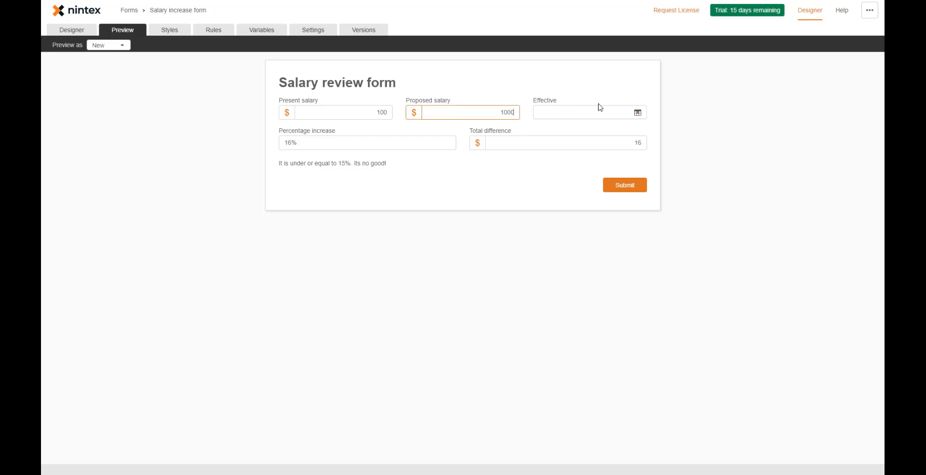
left_click(487, 160)
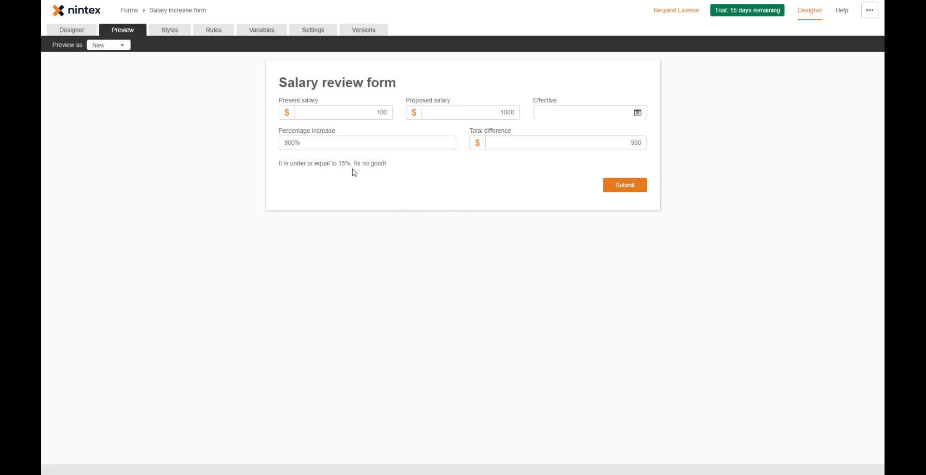
double_click(507, 112)
type("99")
left_click(506, 196)
left_click_drag(280, 163, 419, 169)
left_click(447, 186)
left_click_drag(284, 163, 386, 164)
left_click(449, 178)
Disable the Under 10%, Under 15% and Over 15% form rules
left_click(218, 31)
left_click(645, 156)
left_click(645, 176)
left_click(645, 196)
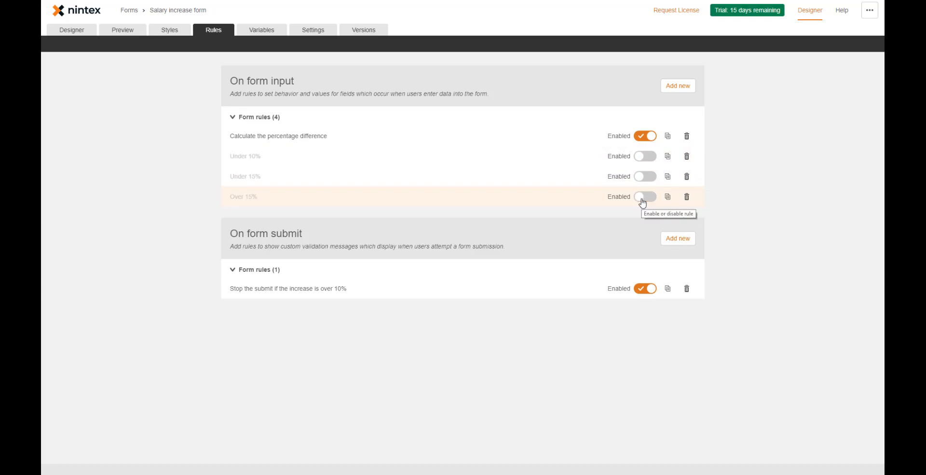
Preview the form with a present salary of 110 and a proposed salary of 120 to check the label with its rules disabled
left_click(123, 32)
left_click(335, 111)
type("110")
key("Tab")
type("13")
key("Tab")
left_click(381, 112)
left_click(510, 112)
type("2")
left_click(535, 175)
Check the label again with the proposed salary set to 110 and the present salary changed
left_click(511, 112)
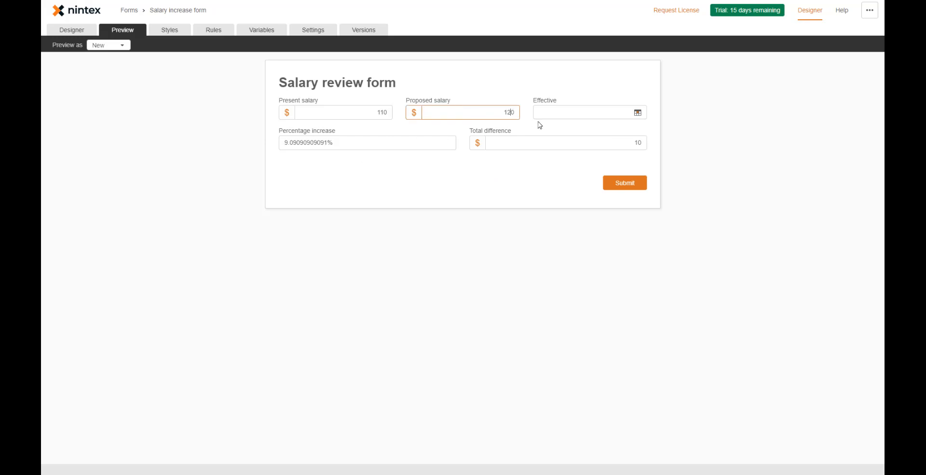
left_click(491, 168)
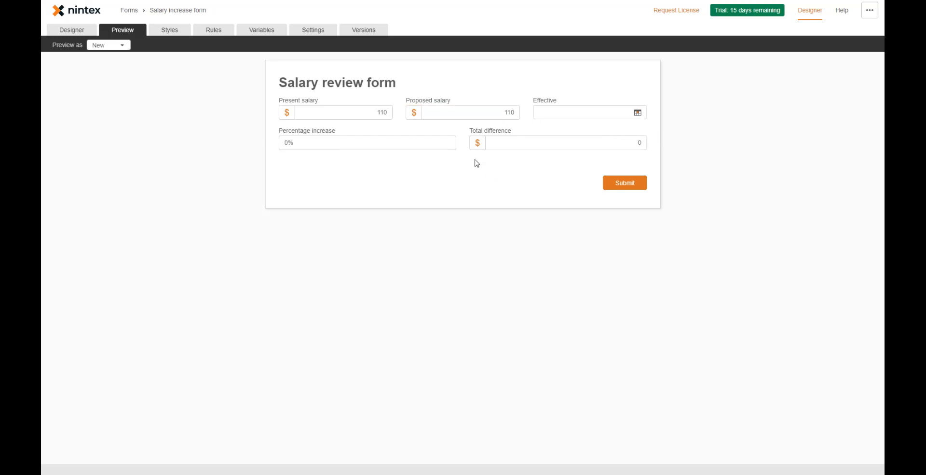
left_click(383, 112)
type("0")
left_click(408, 193)
Start a new form variable of type Text named "Label calculation"
left_click(266, 33)
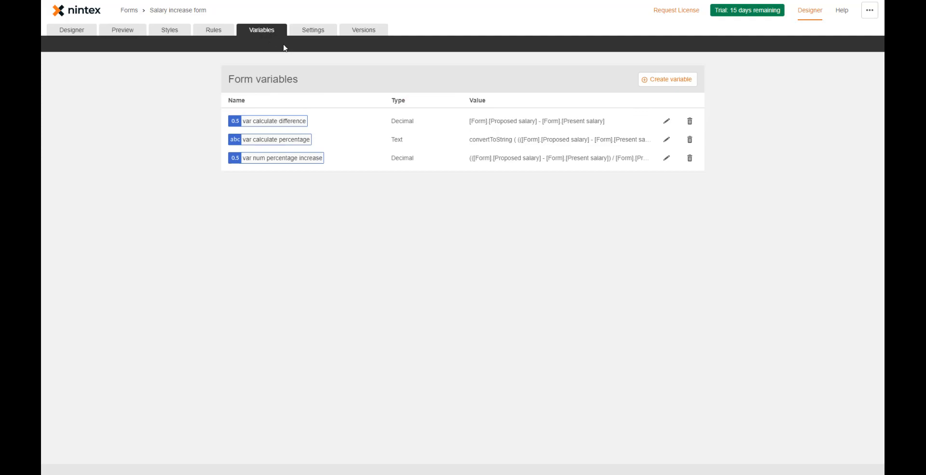
left_click(670, 84)
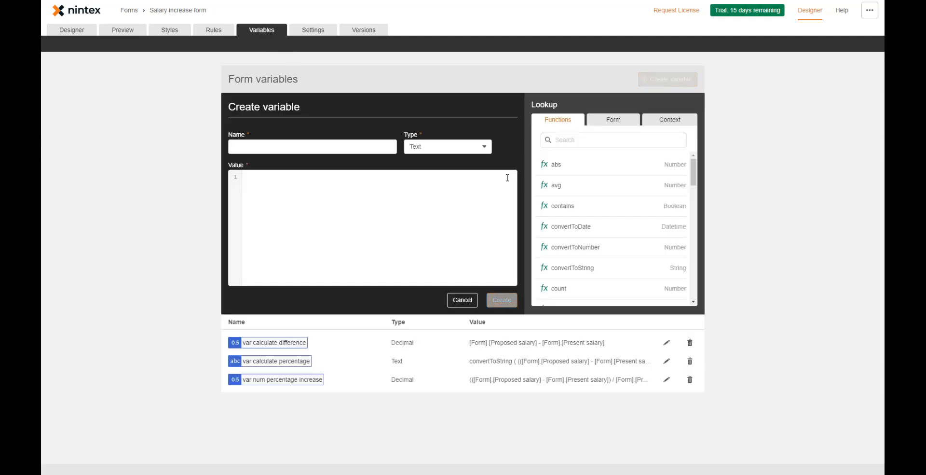
left_click(322, 151)
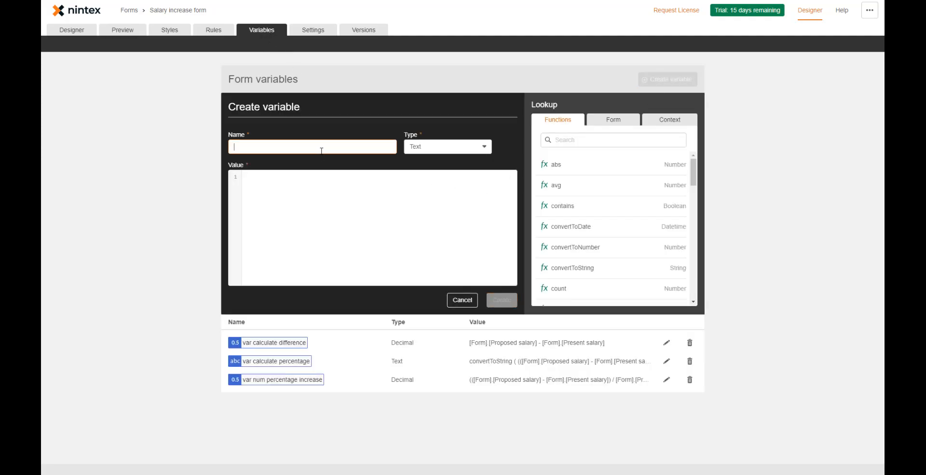
type("Label calculation")
Begin the variable's value with an ifElse function testing whether var num percentage increase is < 10
left_click(403, 192)
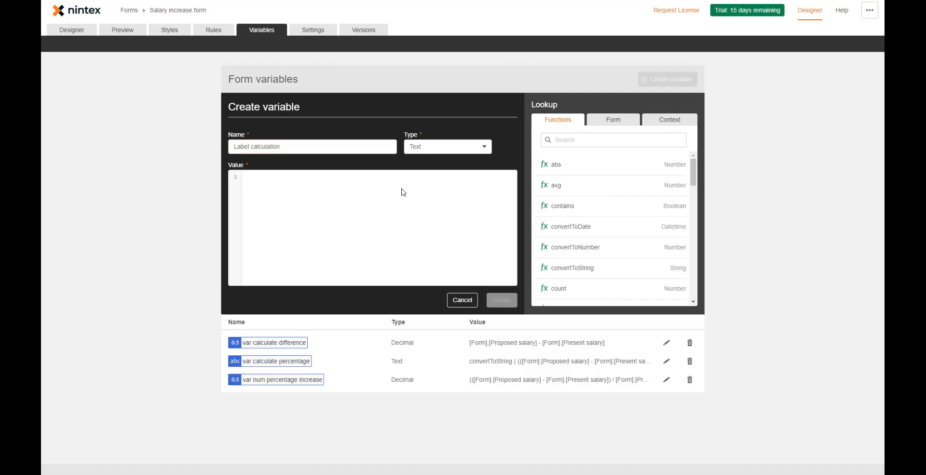
type("if")
key("Return")
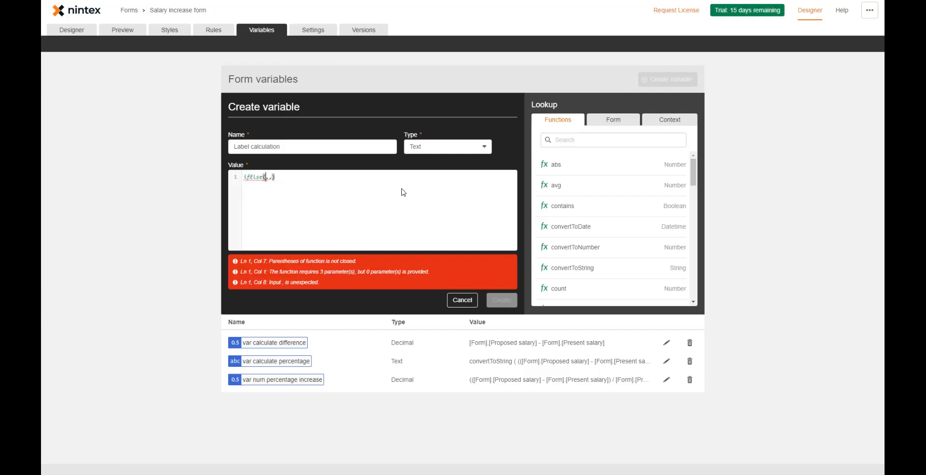
type("v")
key("Down")
key("Down")
key("Return")
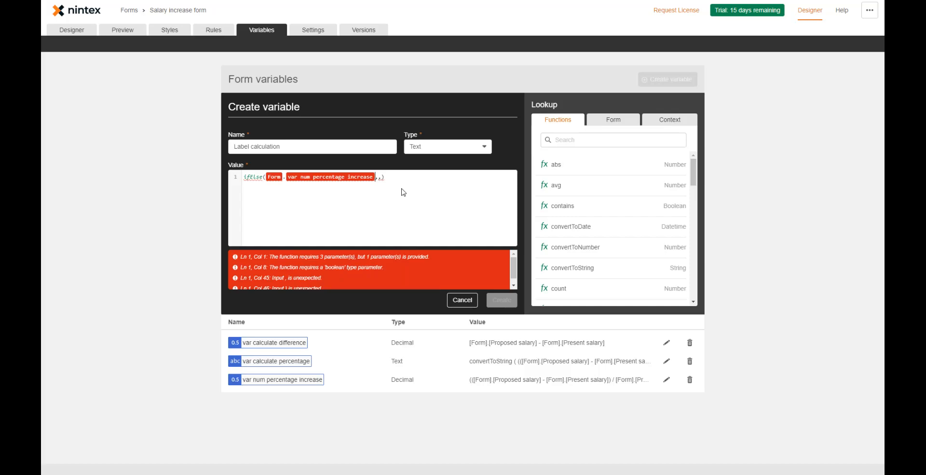
type("increase< 10")
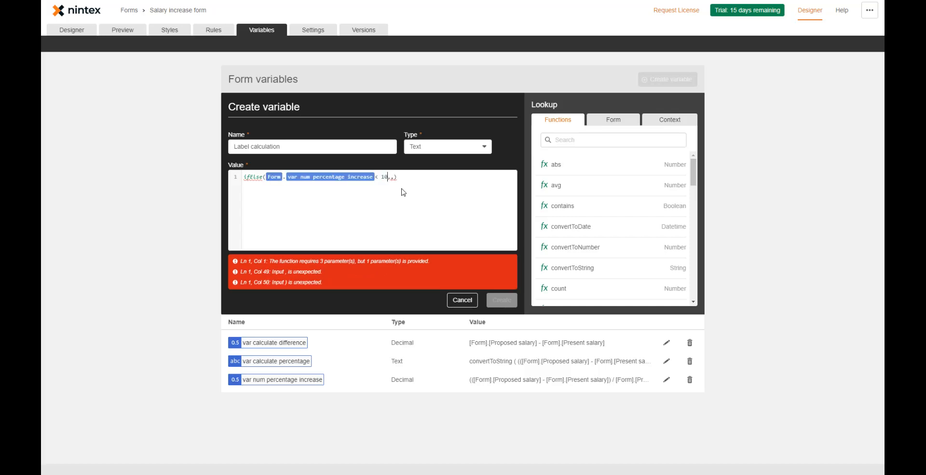
Complete the ifElse with "Its under 10%. Its all good" when true and an empty string otherwise, and create the variable
type(", \"")
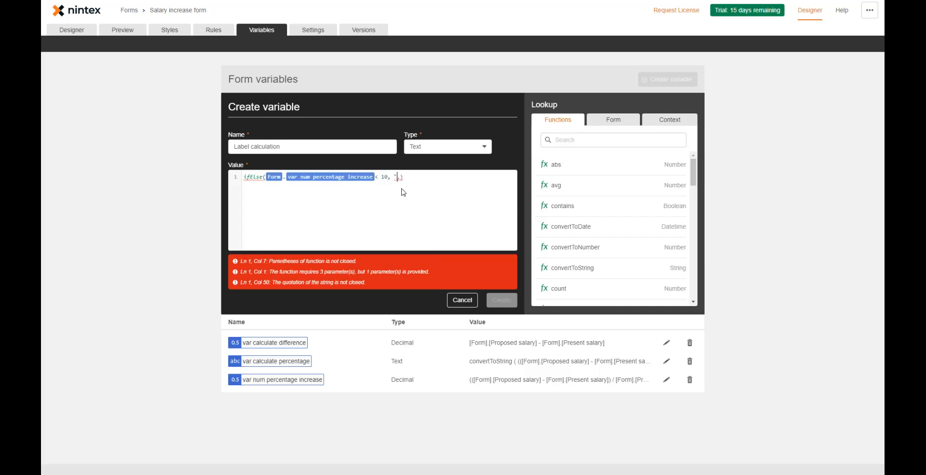
type("Its under 10%. Its all good\",")
key("Right")
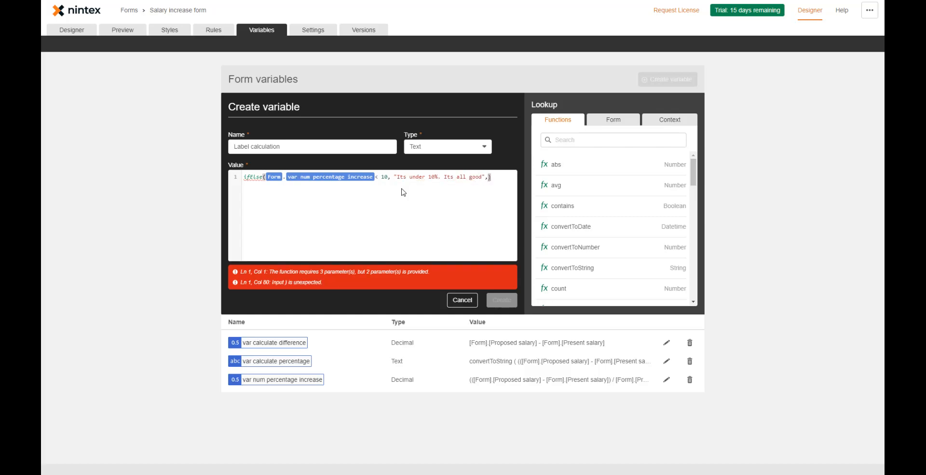
type("\"\"")
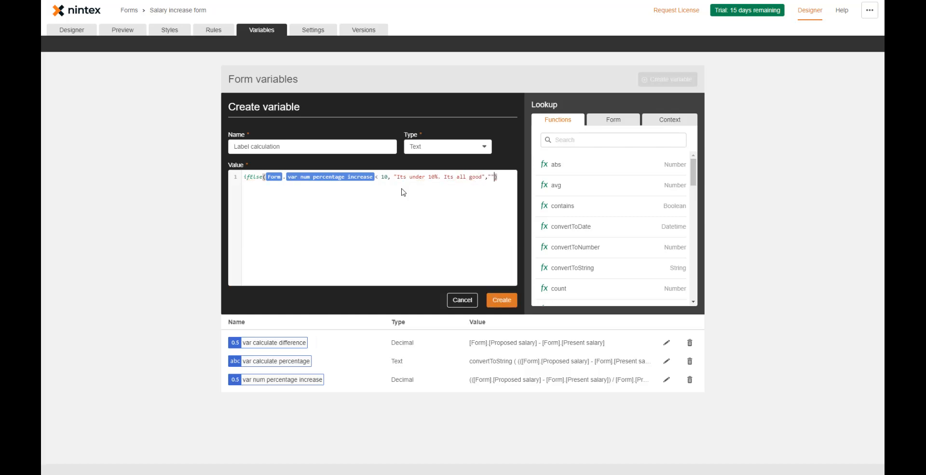
left_click(502, 300)
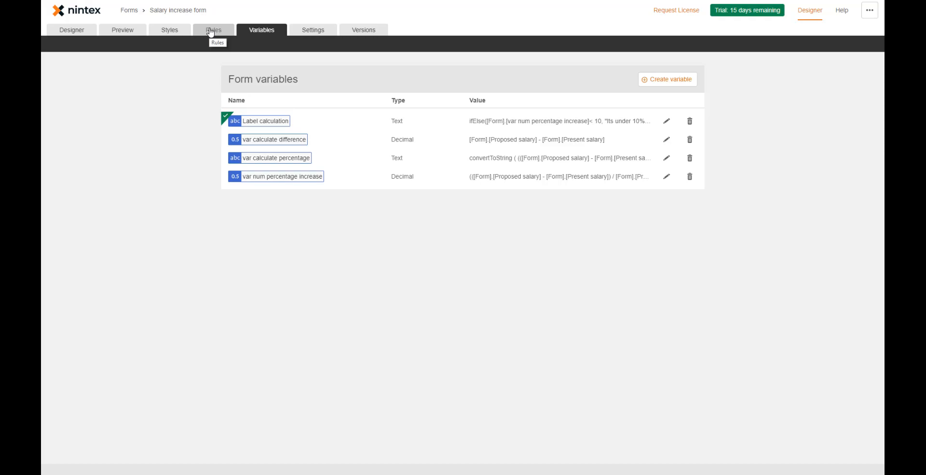
Add a Then action to the Calculate the percentage difference rule that sets The salary increase label's Text to the Label calculation variable
left_click(211, 31)
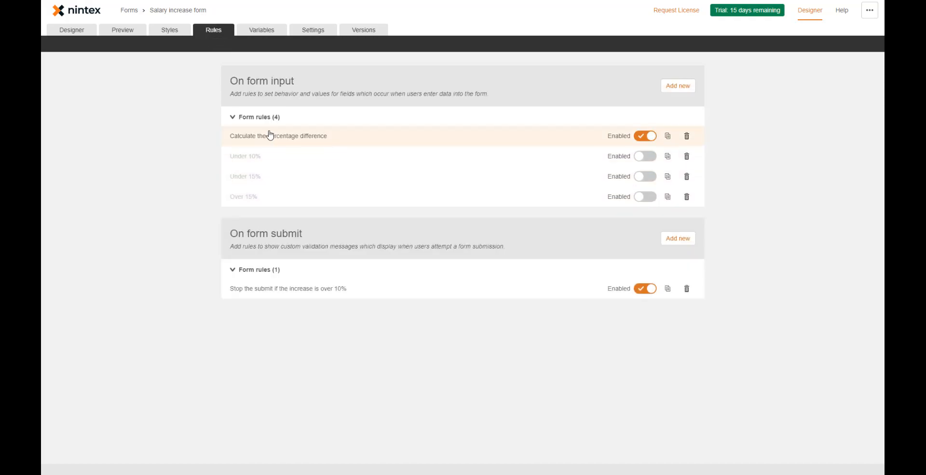
left_click(298, 137)
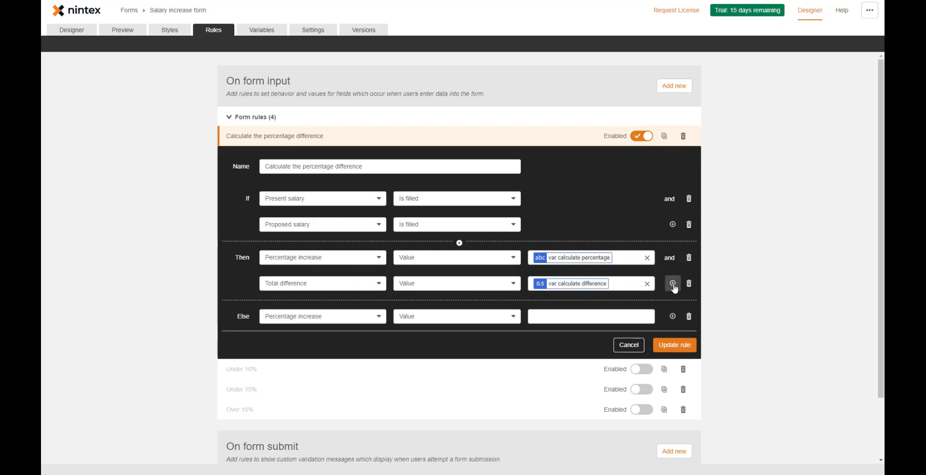
left_click(673, 283)
left_click(345, 309)
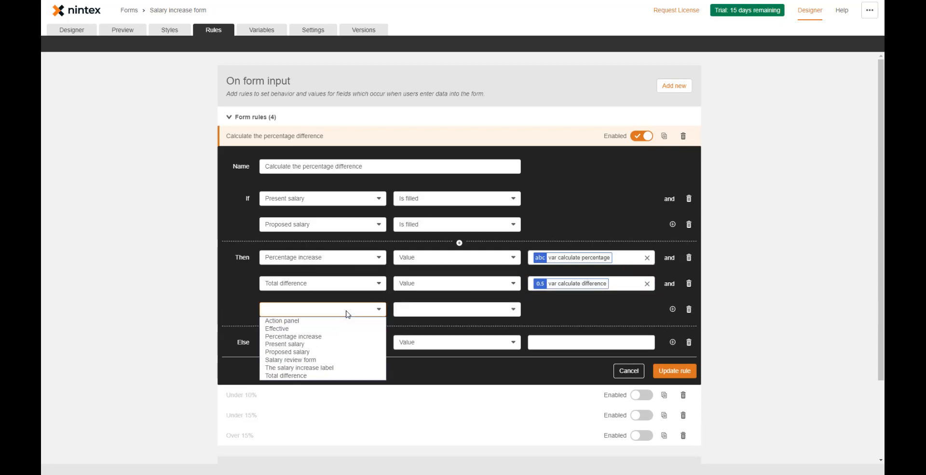
left_click(343, 369)
left_click(428, 313)
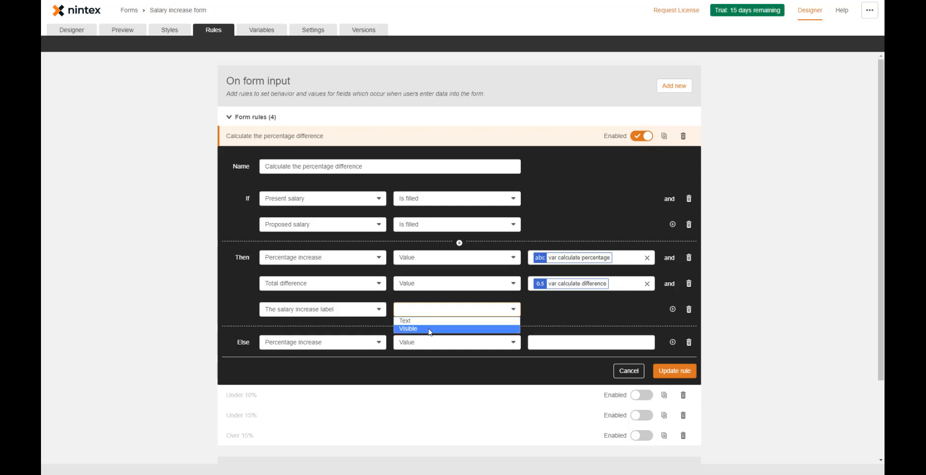
left_click(428, 321)
left_click(640, 302)
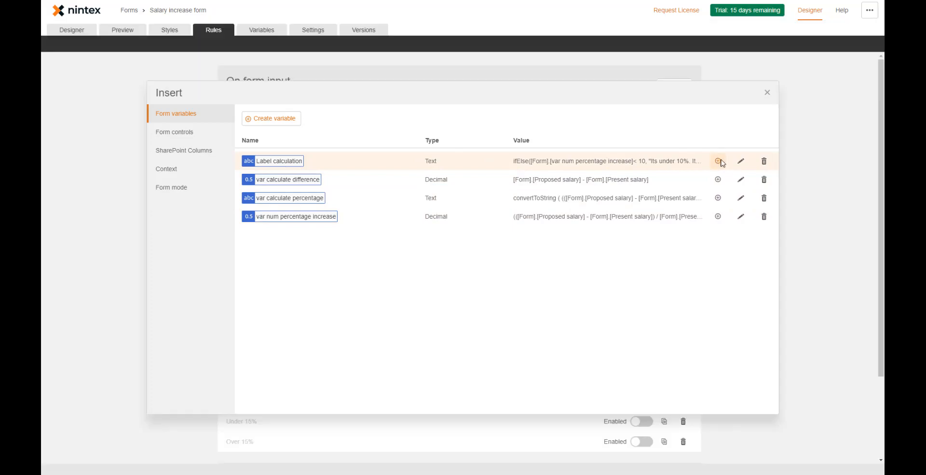
left_click(718, 161)
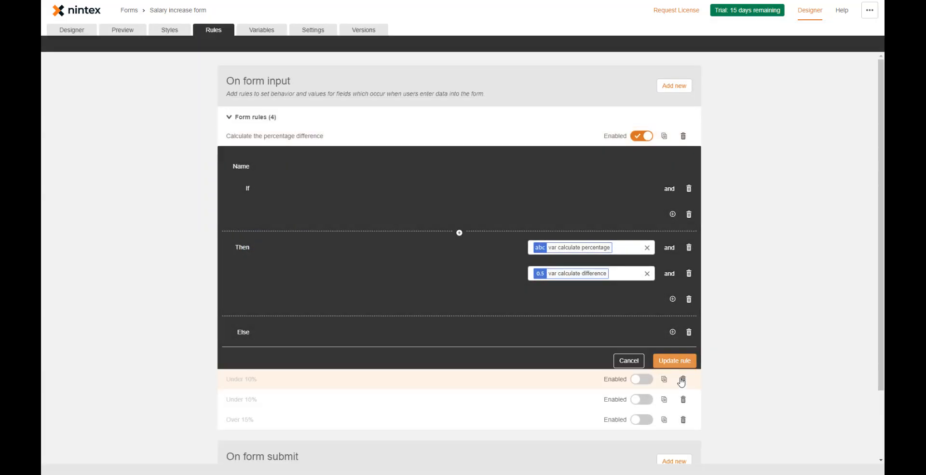
Save the Calculate the percentage difference rule and test the form preview with a present salary of 100 and a proposed salary of 110
left_click(675, 361)
left_click(123, 30)
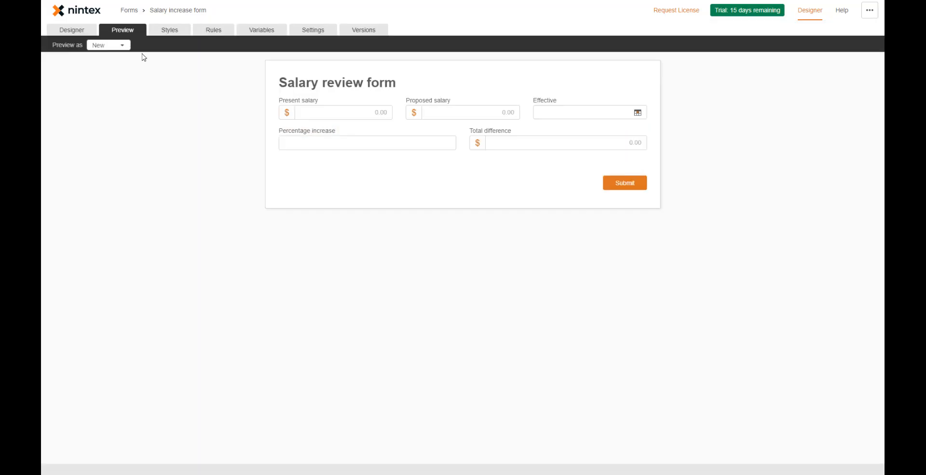
left_click(346, 110)
type("100")
key("Tab")
type("110")
key("Tab")
left_click(429, 178)
Check the Label calculation variable's condition, and test the form preview with a present salary of 100 and a proposed salary of 109
left_click(250, 32)
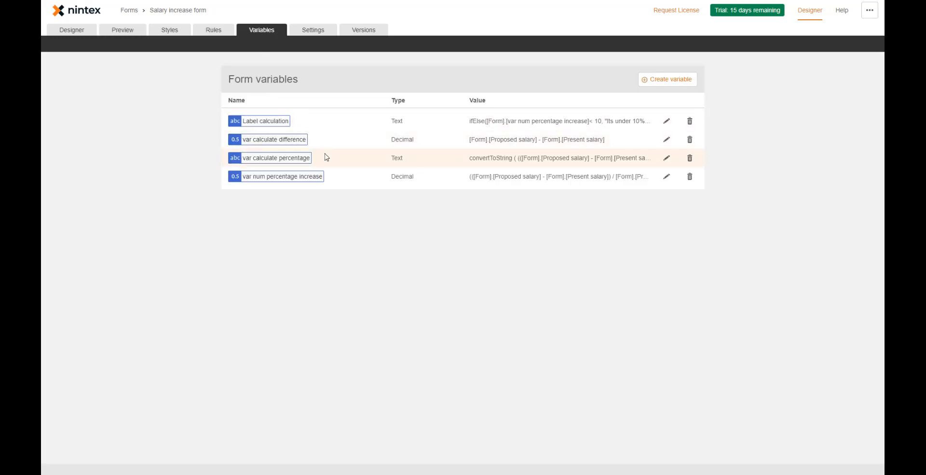
left_click(667, 122)
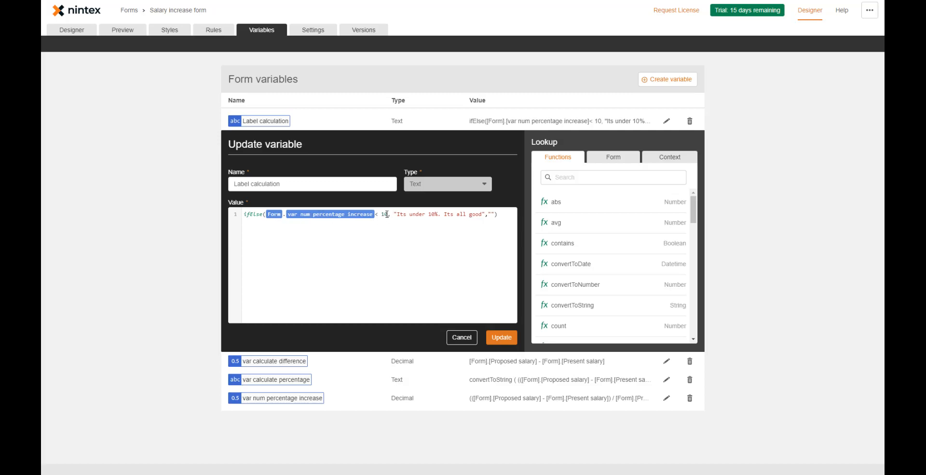
left_click(126, 33)
left_click(369, 111)
type("100")
key("Tab")
type("109")
left_click(419, 191)
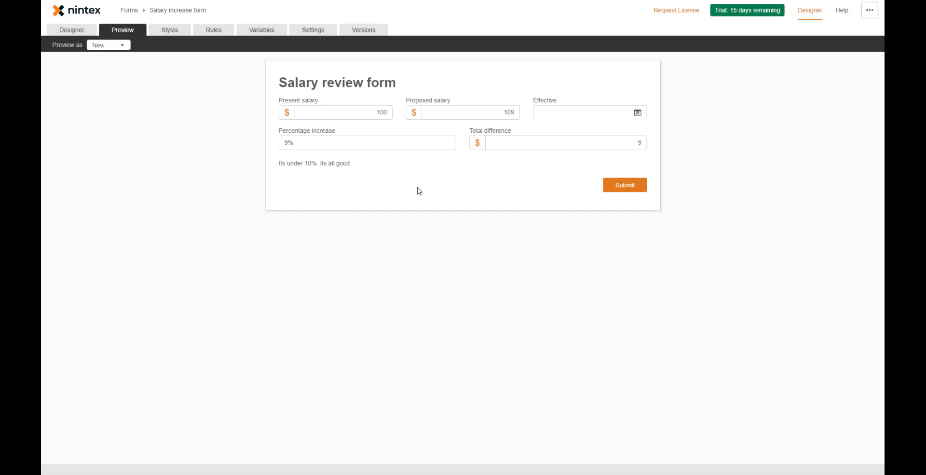
left_click_drag(289, 164, 353, 164)
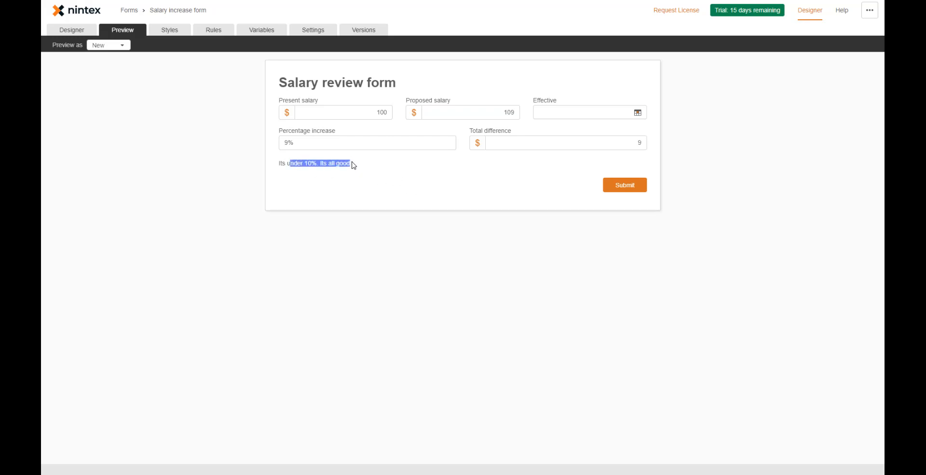
left_click(337, 164)
Change the comparison in the Label calculation variable to <= 10 and save the variable
left_click(263, 30)
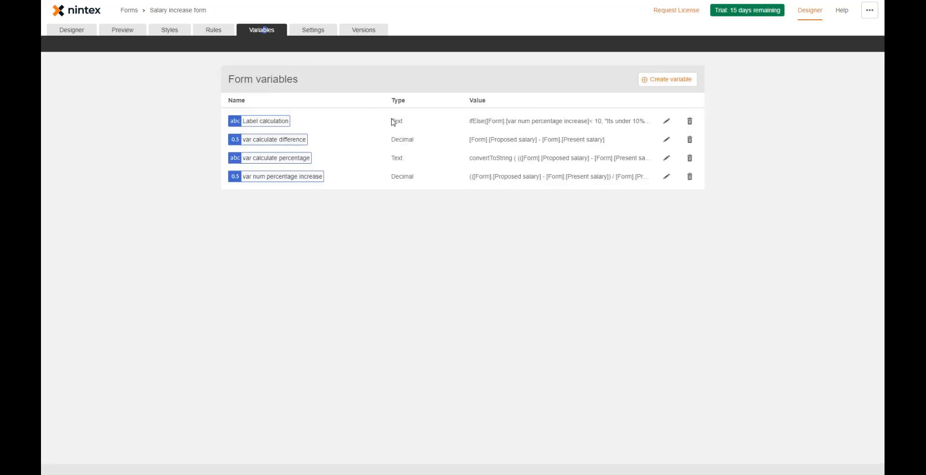
left_click(665, 122)
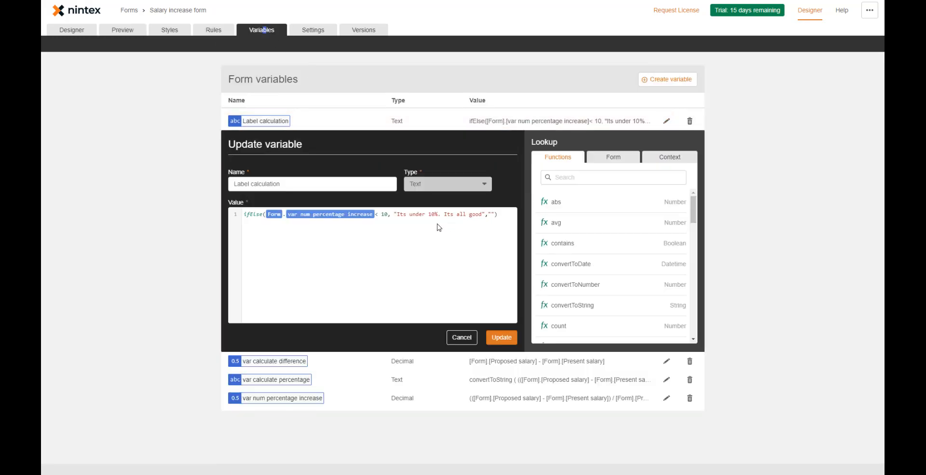
type("=")
left_click(502, 337)
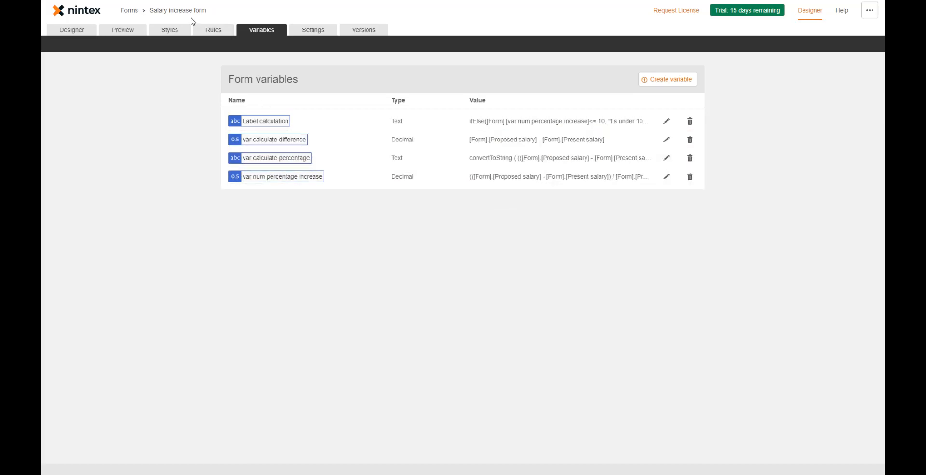
Test the changed condition in the form preview with a present salary of 100 and a proposed salary of 110
left_click(122, 30)
type("11")
type("00")
key("Tab")
type("110")
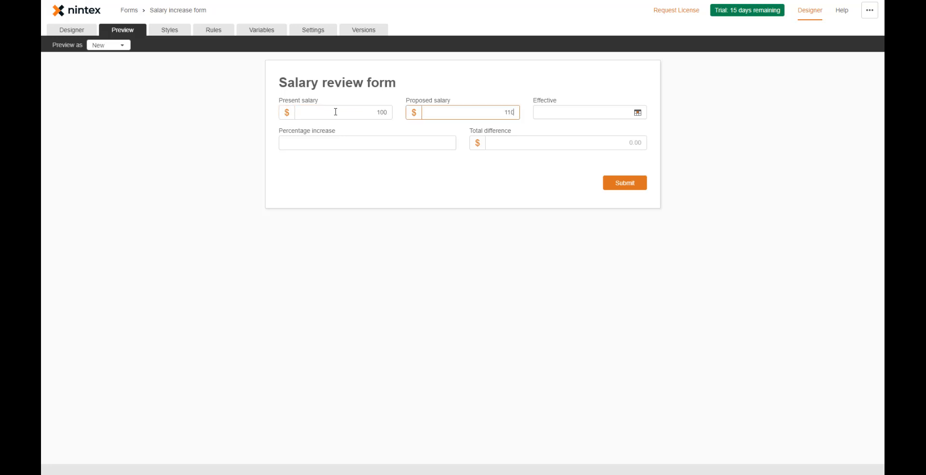
key("Tab")
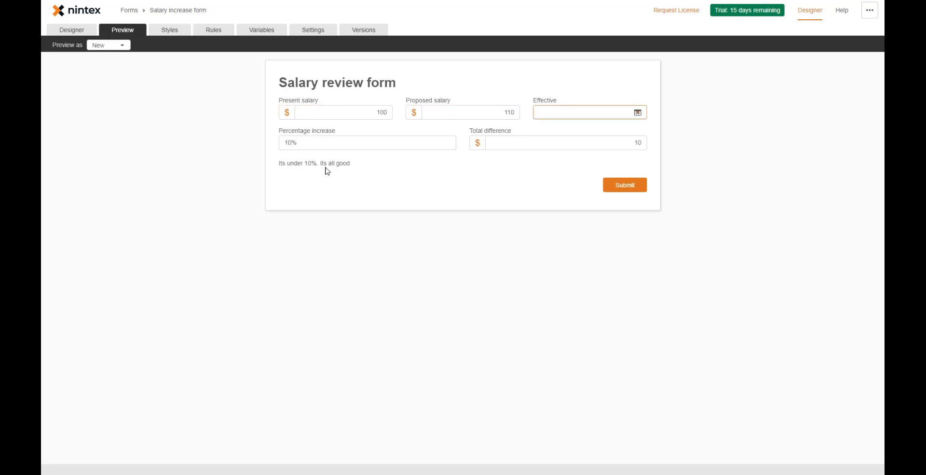
Open the Label calculation variable for editing and insert two line breaks before the ifElse function's final empty string
left_click(256, 31)
left_click(667, 121)
left_click(490, 214)
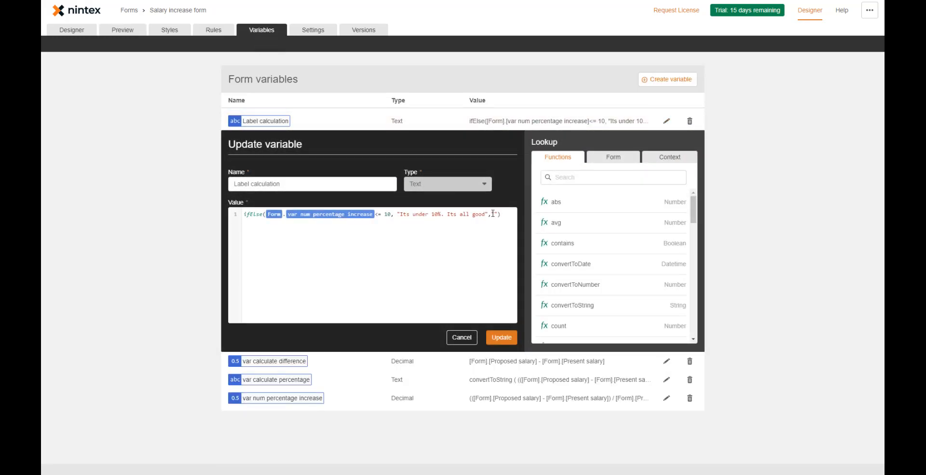
key("Return")
key("Return")
Look up the ifElse function's format and compare its true and false objects with the existing formula
left_click(622, 177)
type("if")
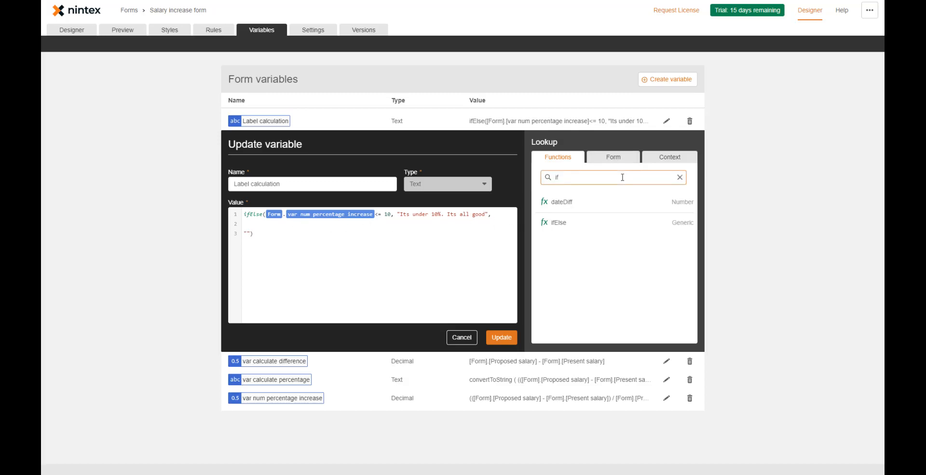
left_click(601, 227)
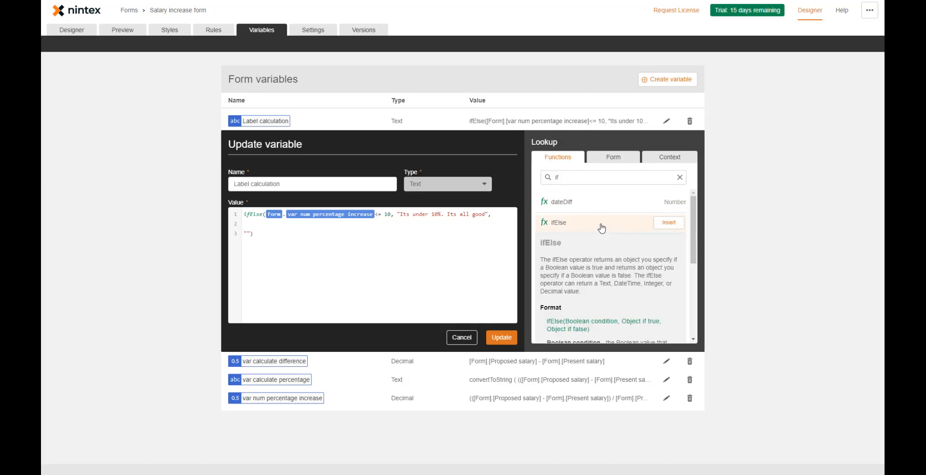
scroll(569, 278, "down", 1)
left_click_drag(566, 277, 662, 278)
left_click_drag(547, 285, 589, 285)
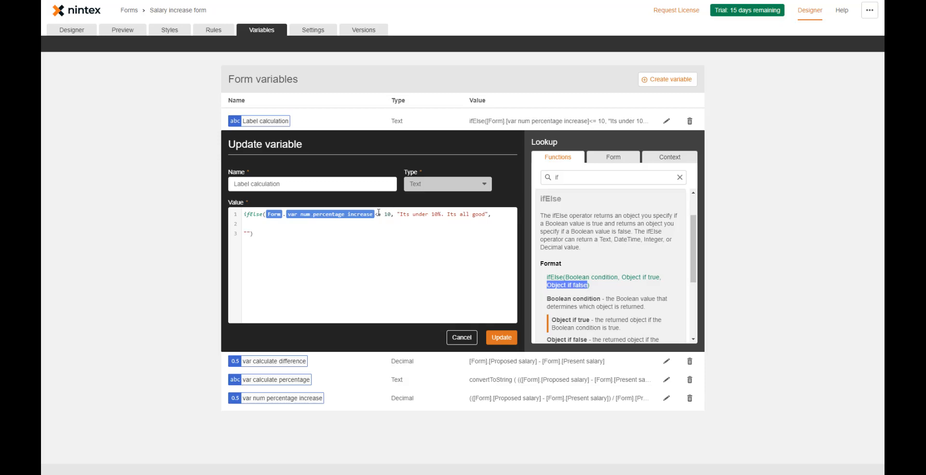
left_click_drag(399, 214, 486, 214)
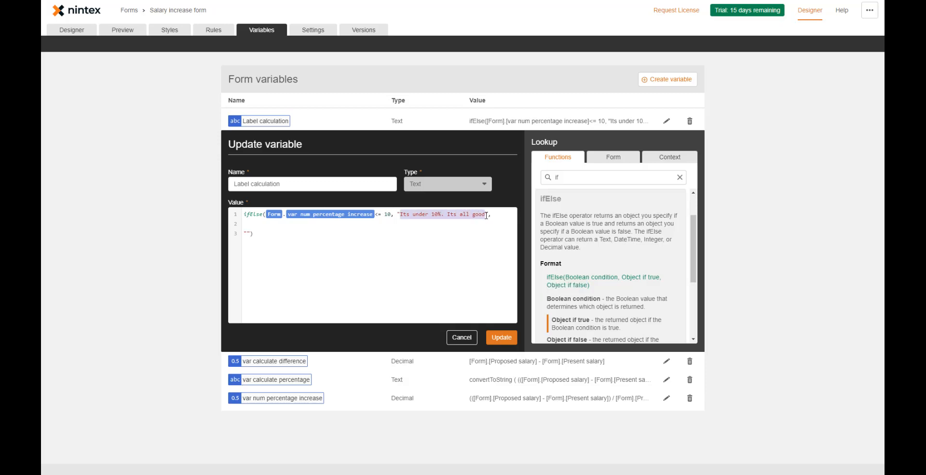
Nest a second ifElse on the blank line of the formula, testing whether var num percentage increase is >10
left_click(433, 228)
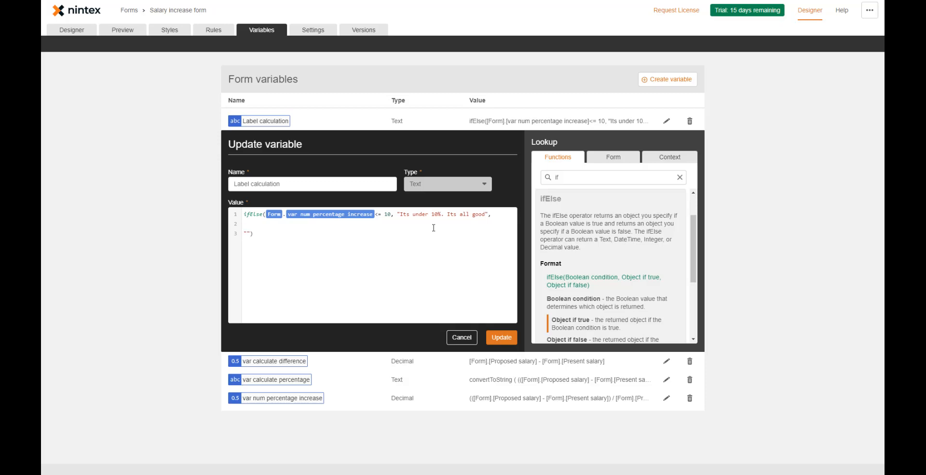
type("if")
key("Return")
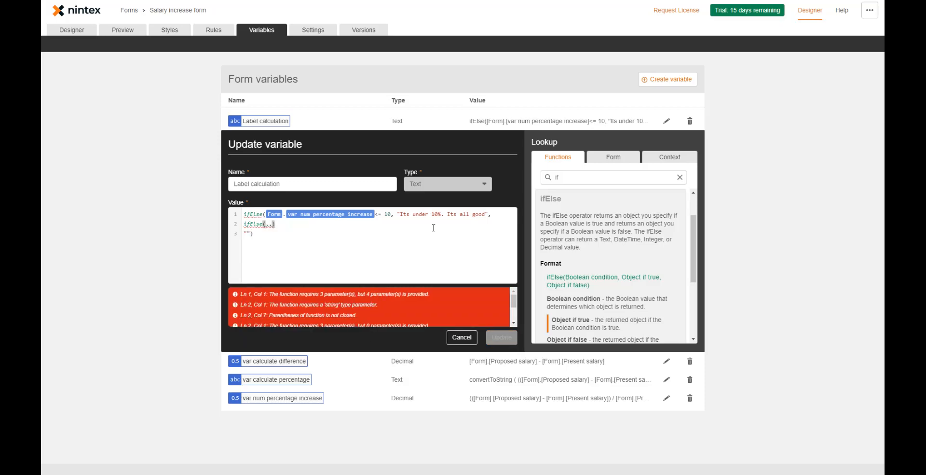
type("var")
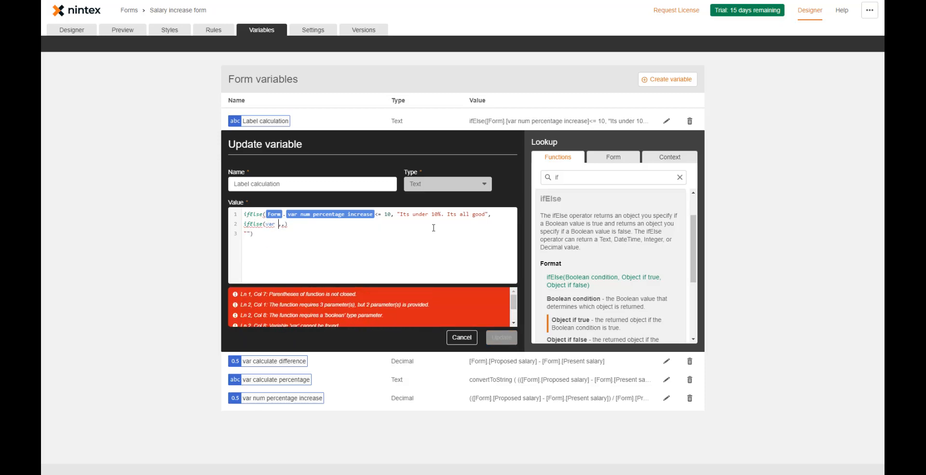
key("BackSpace")
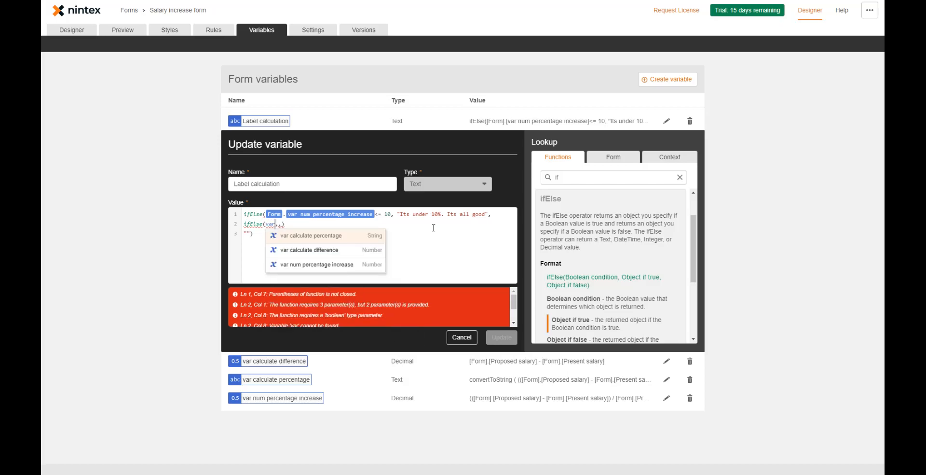
key("Down")
key("Down")
key("Return")
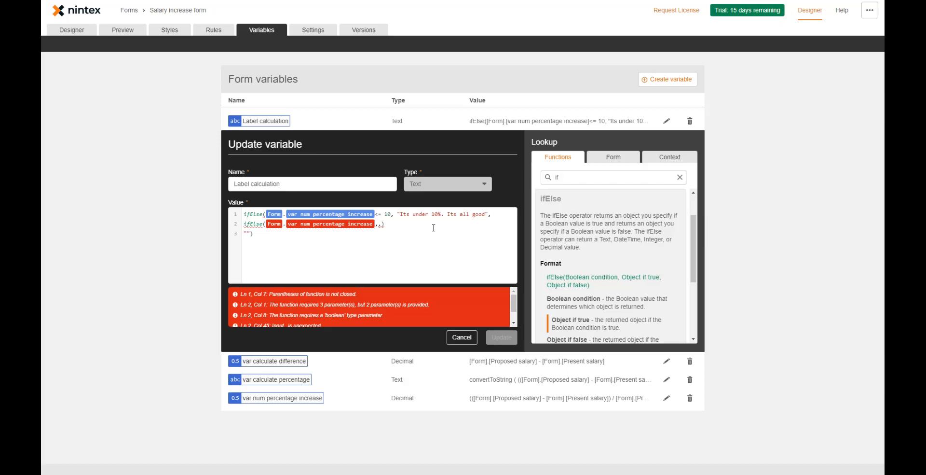
type(">10 ")
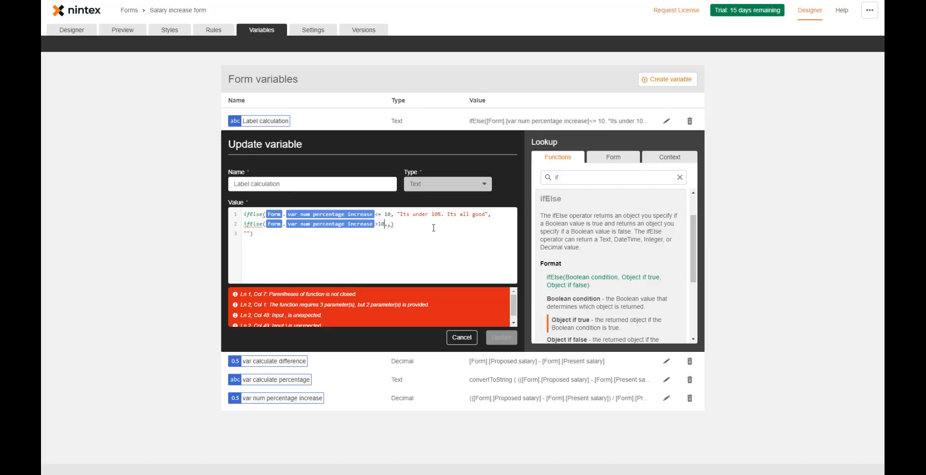
Extend the nested condition with && var num percentage increase <=15, putting the <=15 on its own line
type("&& var")
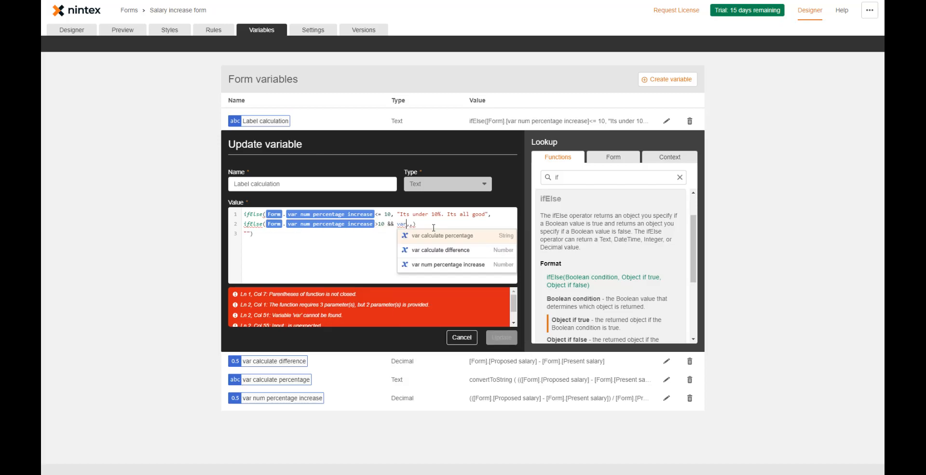
key("Down")
key("Return")
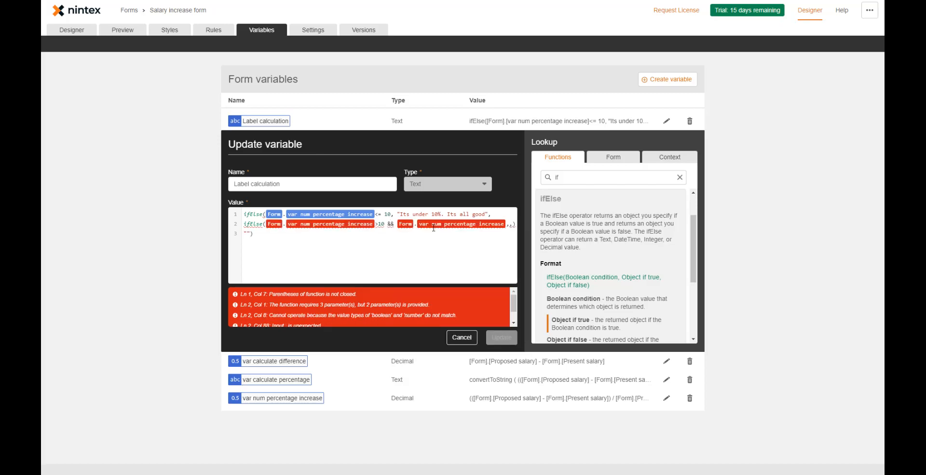
key("Return")
key("Return")
type("<")
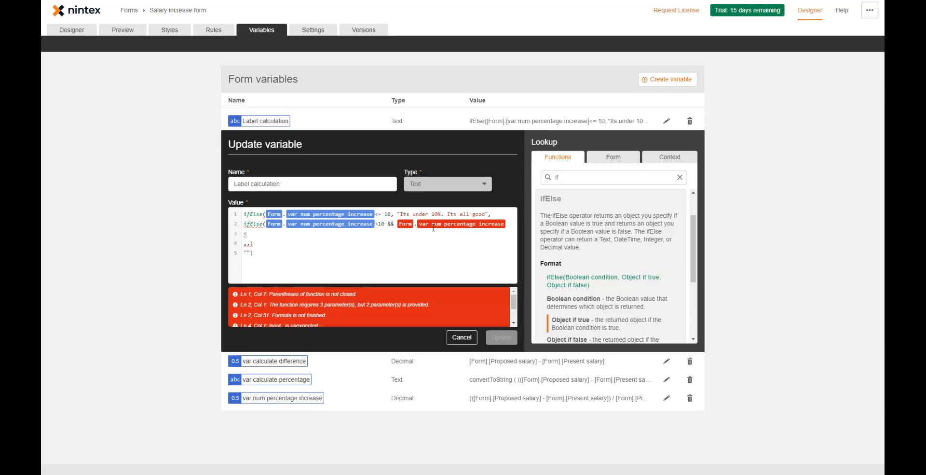
type("=15")
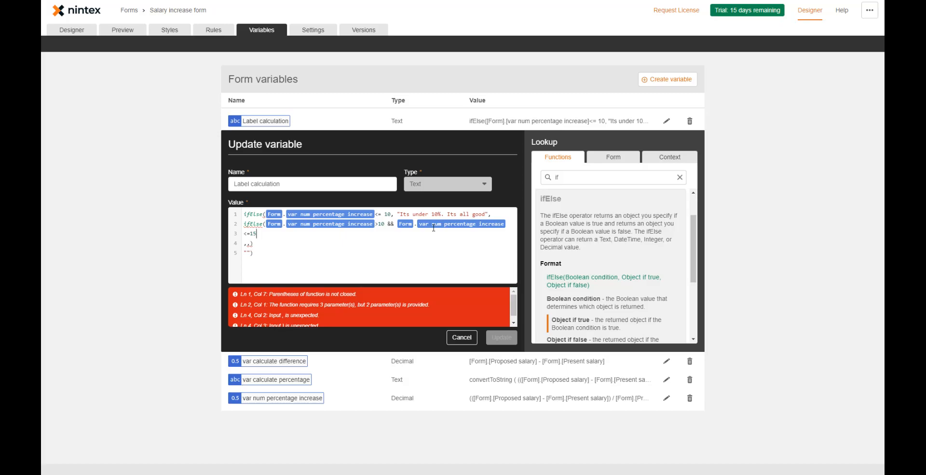
Give the nested ifElse "Its under 15%. Its OK" when true and an empty string otherwise, and close it
type(", \"Its under 15")
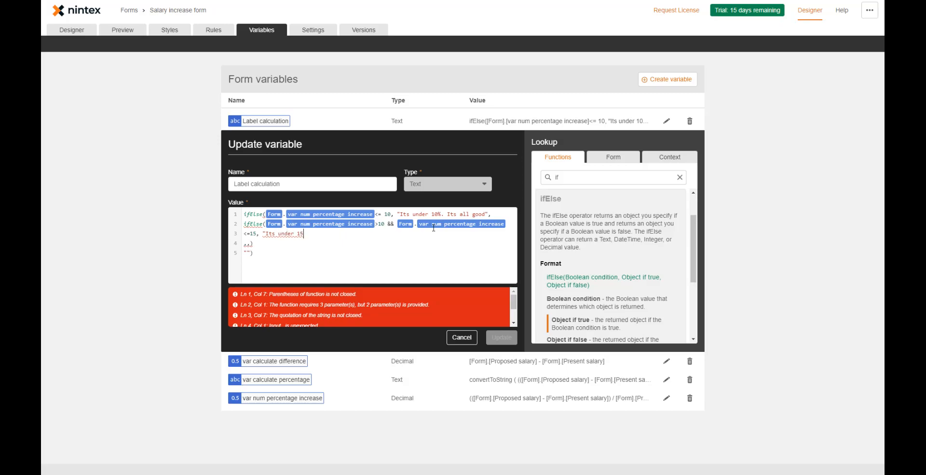
type("%. Its OK\"")
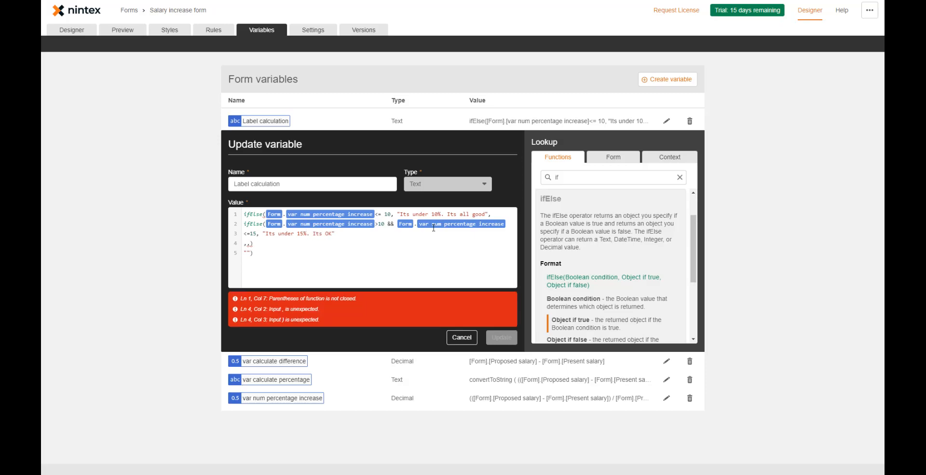
key("Delete")
key("Delete")
type("\"\"),")
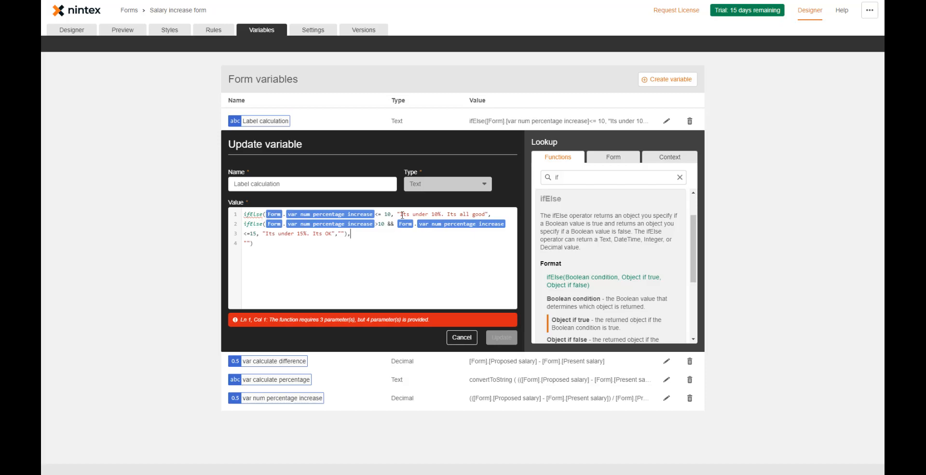
Remove the extra comma, line break and trailing empty string after the nested ifElse, keeping the outer closing parenthesis
left_click_drag(397, 215, 374, 222)
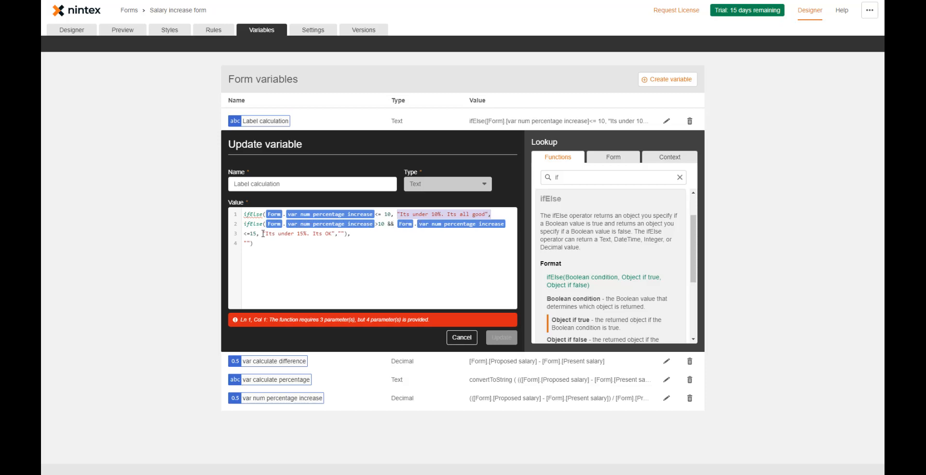
left_click_drag(264, 233, 334, 233)
type("\"")
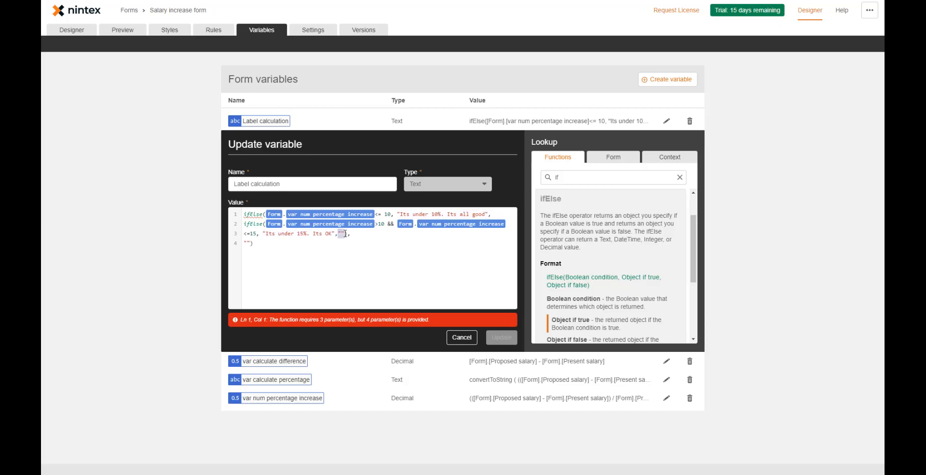
left_click(370, 235)
key("Delete")
key("shift+Right")
key("shift+Right")
key("BackSpace")
key("BackSpace")
key("BackSpace")
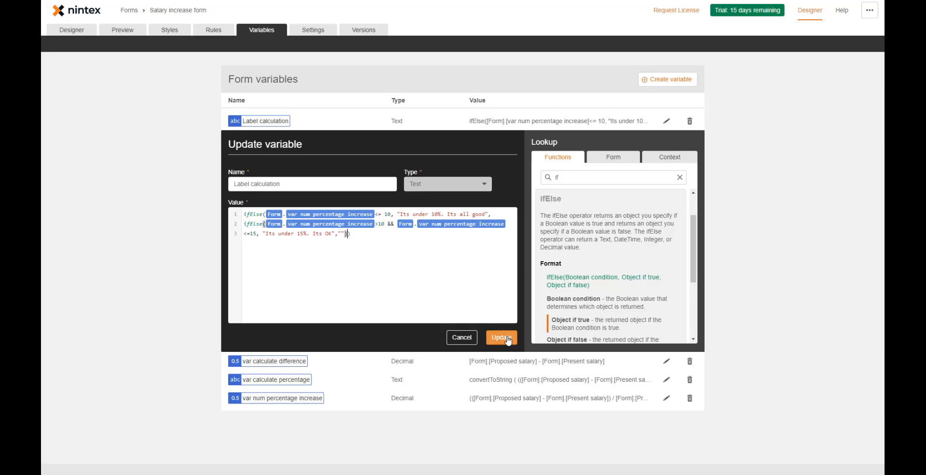
Indent the formula's third line and save the Label calculation variable
left_click(250, 233)
key("Tab")
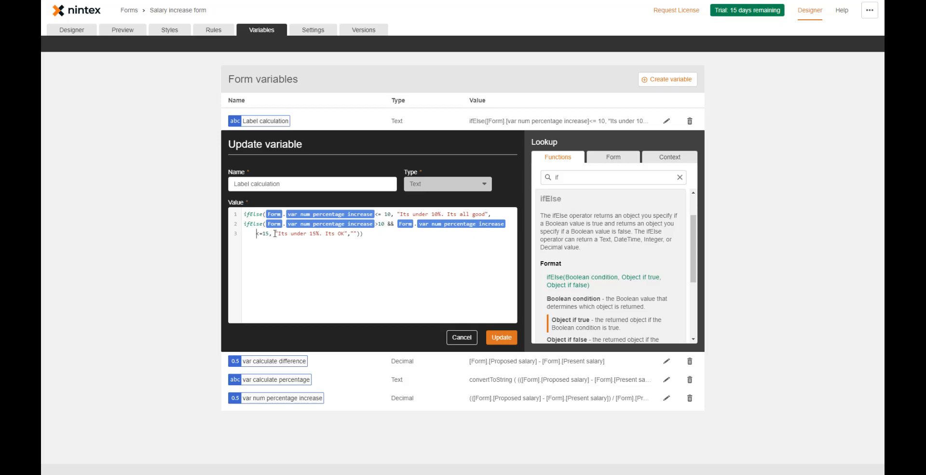
left_click(502, 337)
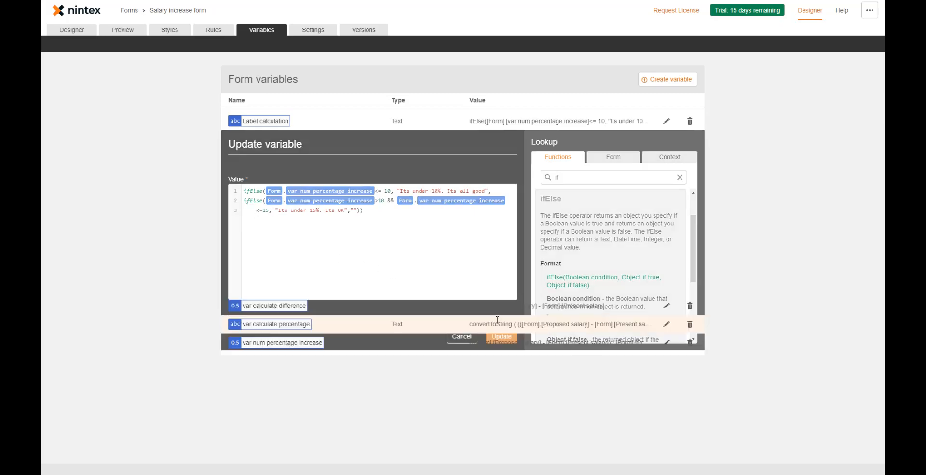
Preview the form with a present salary of 100 and a proposed salary of 110 to check the label text
left_click(119, 32)
left_click(331, 114)
type("110")
key("BackSpace")
key("BackSpace")
type("00")
key("Tab")
type("110")
key("Tab")
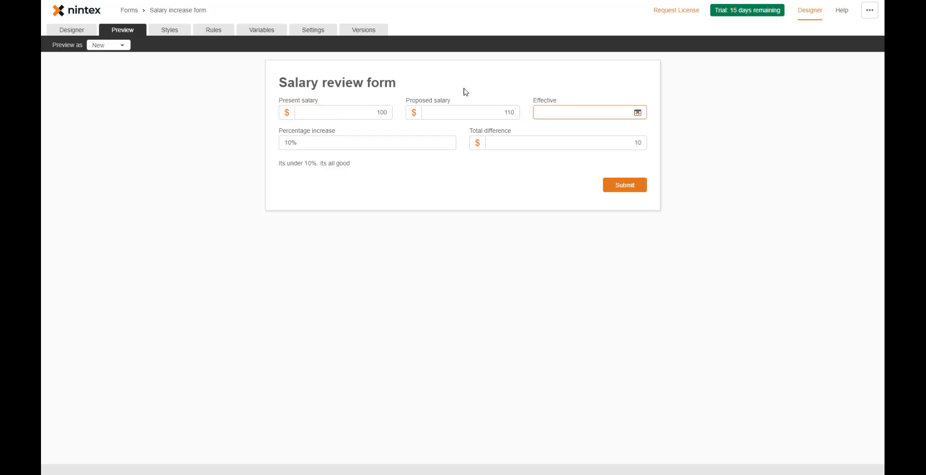
Test the label text in the preview with proposed salaries of 115 and 2000
left_click(517, 116)
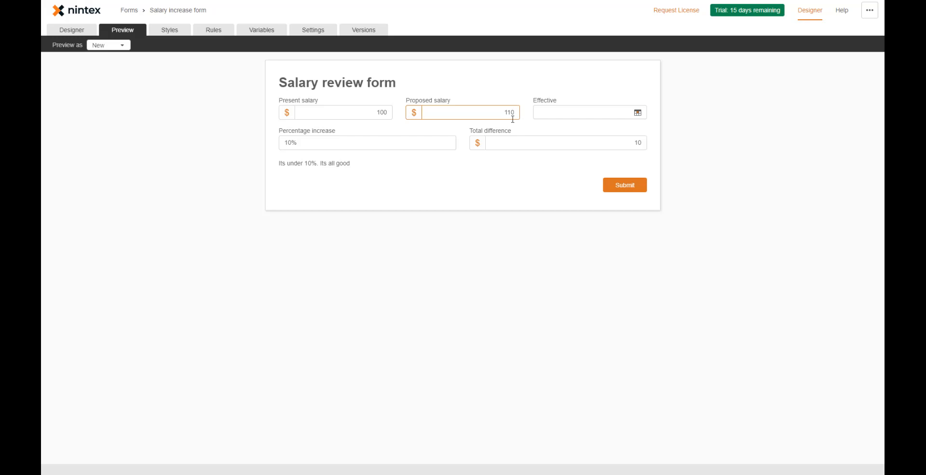
type("5")
key("Tab")
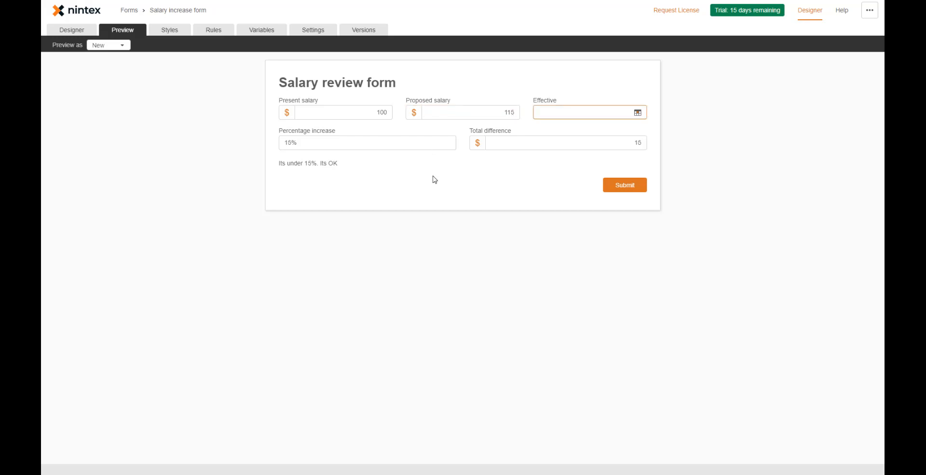
double_click(502, 111)
type("20")
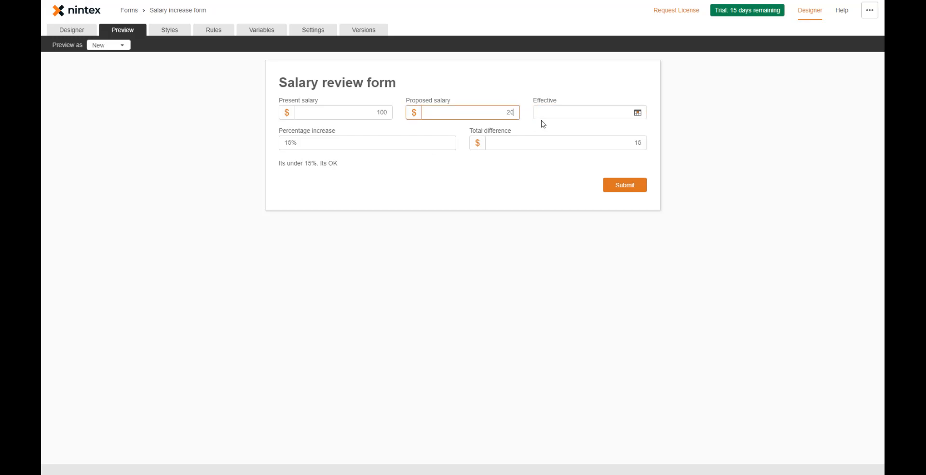
type("00")
key("Tab")
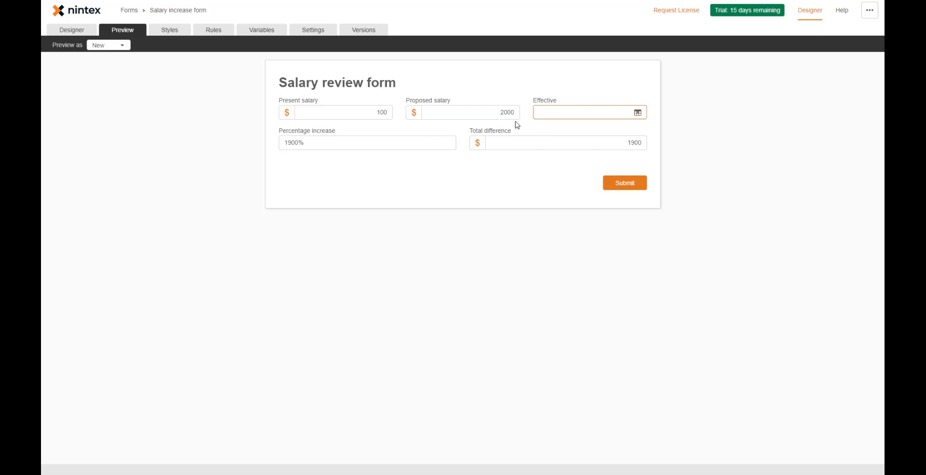
In the Label calculation variable, replace the second ifElse's trailing empty string with another nested ifElse on its own line
left_click(249, 29)
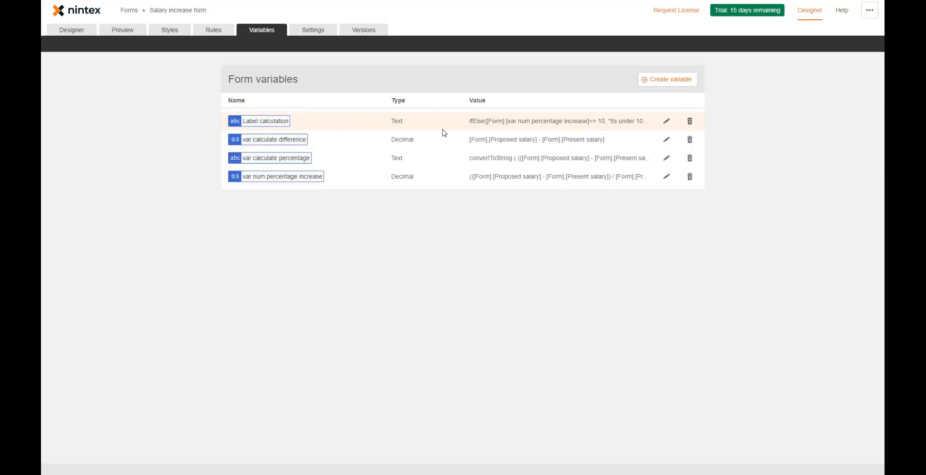
left_click(666, 120)
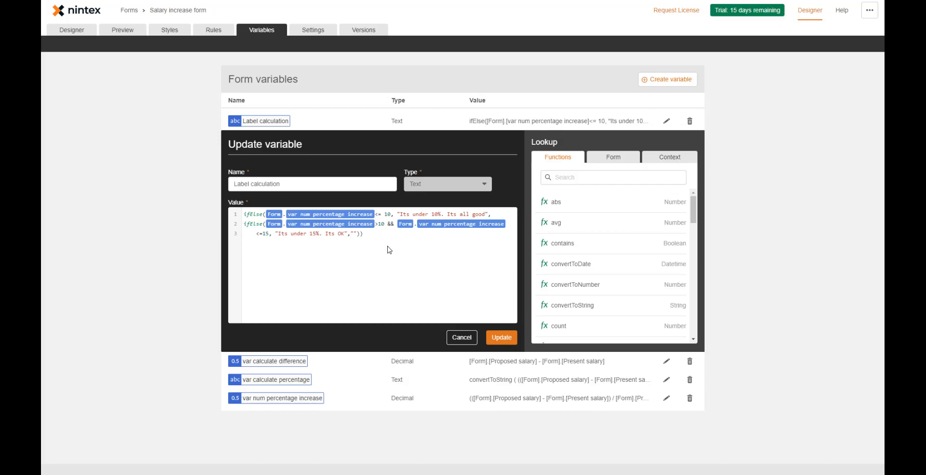
key("shift+Left")
key("shift+Left")
key("Right")
key("Left")
key("shift+Right")
key("shift+Right")
key("Return")
key("Return")
key("Up")
type("if")
key("Return")
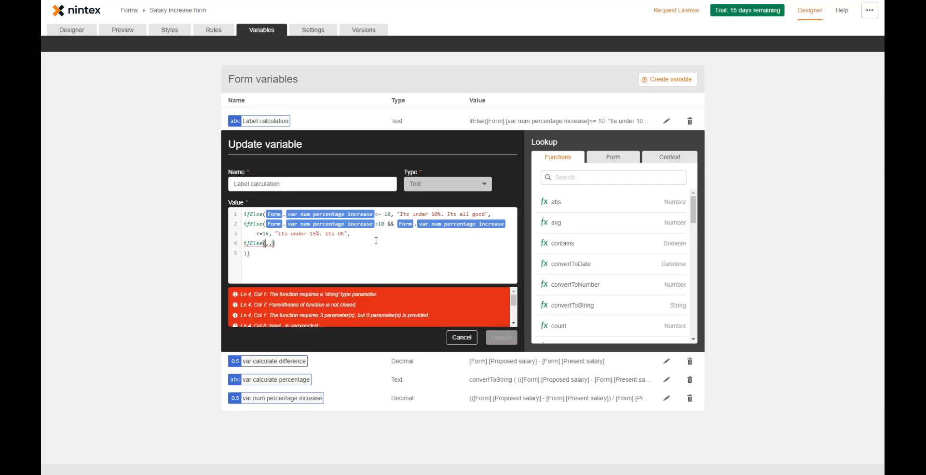
Start the third ifElse's condition with var num percentage increase >15
type("var")
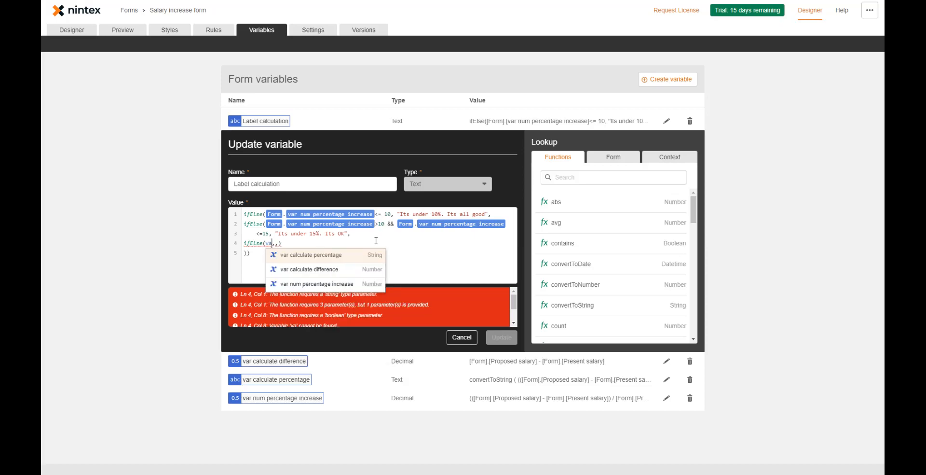
key("Down")
key("Down")
key("Return")
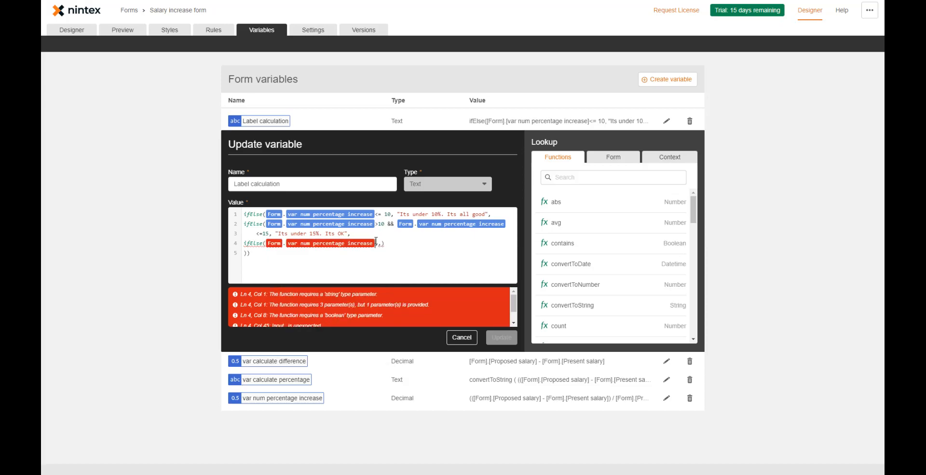
type("<")
type("=")
type("15")
key("Delete")
Extend the third ifElse's condition with && var num percentage increase <=20, putting the <=20 on a new line
type("&& <")
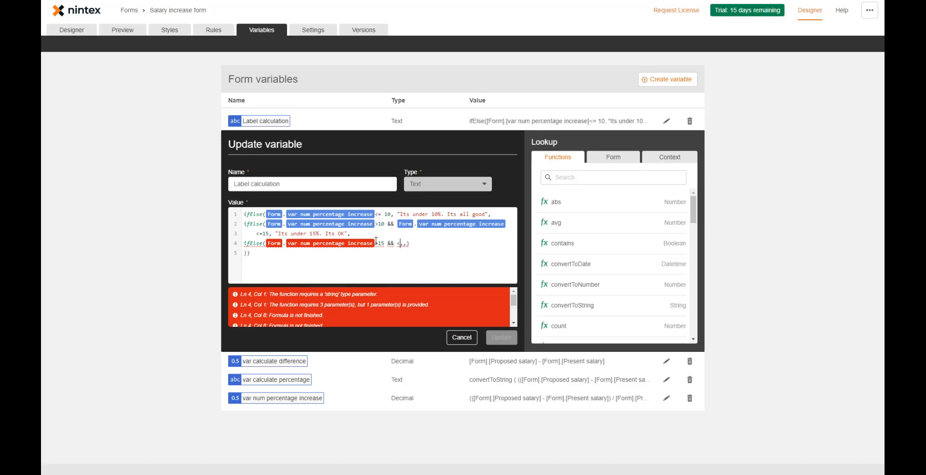
key("BackSpace")
type("var")
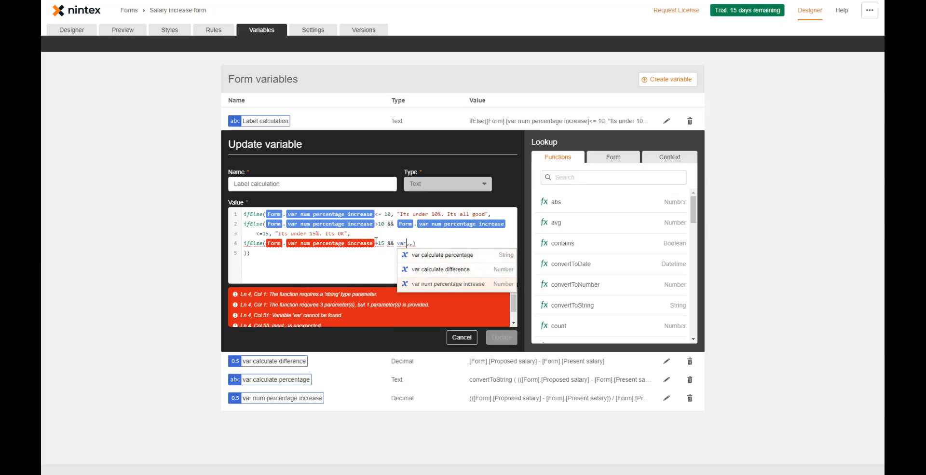
key("Return")
key("Return")
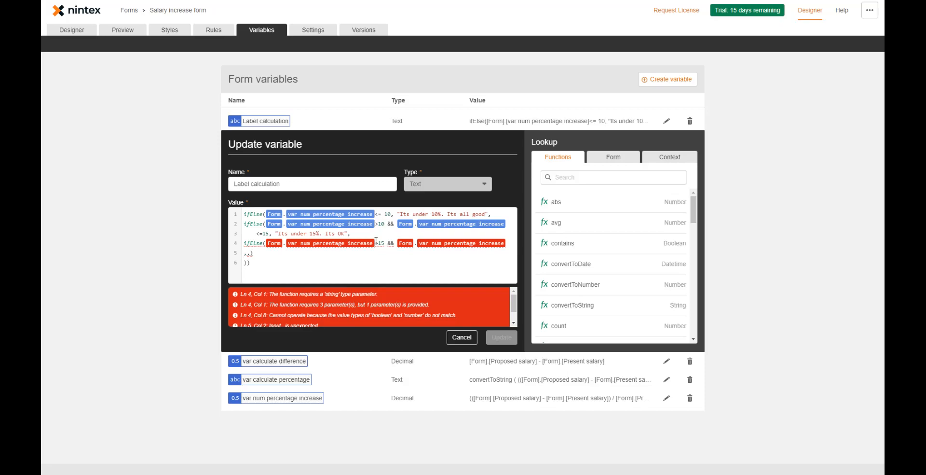
type(">")
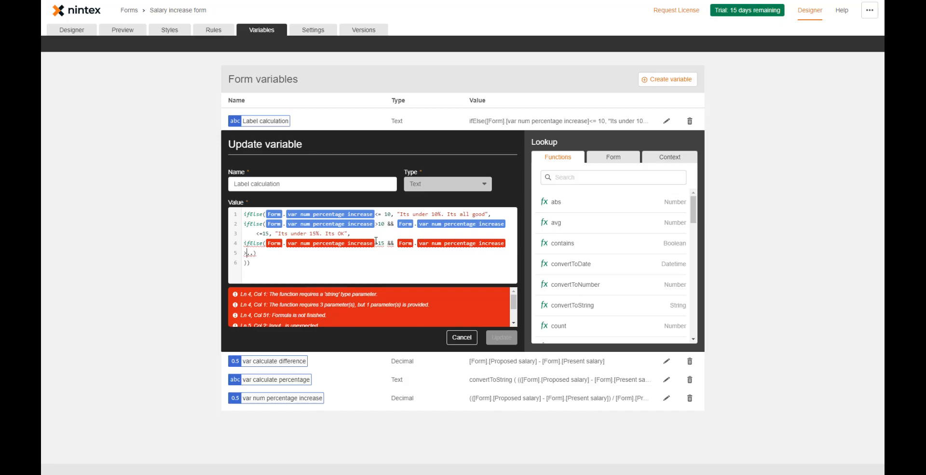
key("BackSpace")
type("<")
type("=20,")
Give the third ifElse "Its under 20%. Its getting bad" when true and an empty string otherwise, and save the variable
type("\"Its ")
type("on hte")
key("BackSpace")
key("BackSpace")
key("BackSpace")
key("BackSpace")
key("BackSpace")
key("BackSpace")
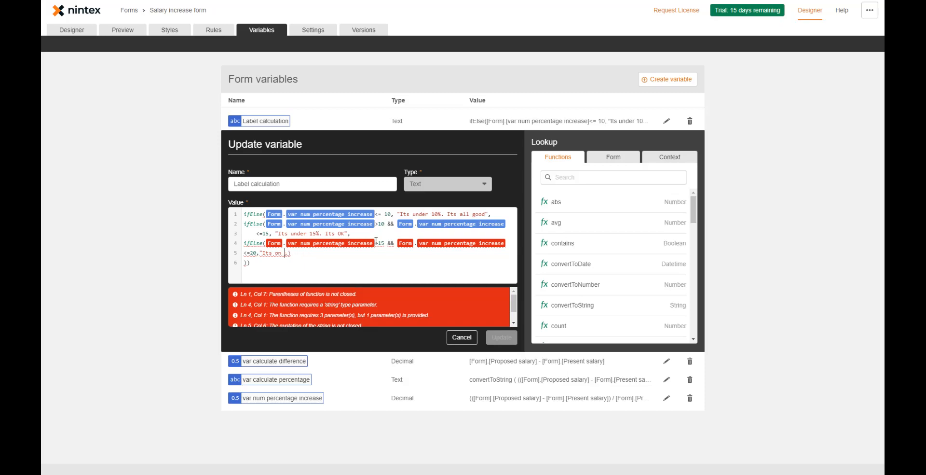
type("under 20%. Its getting bad\"")
key("Right")
type("\"\"")
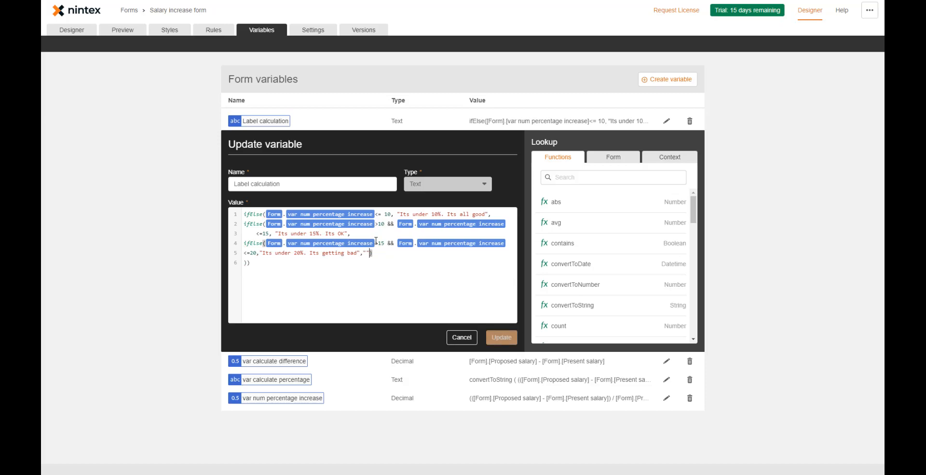
key("Down")
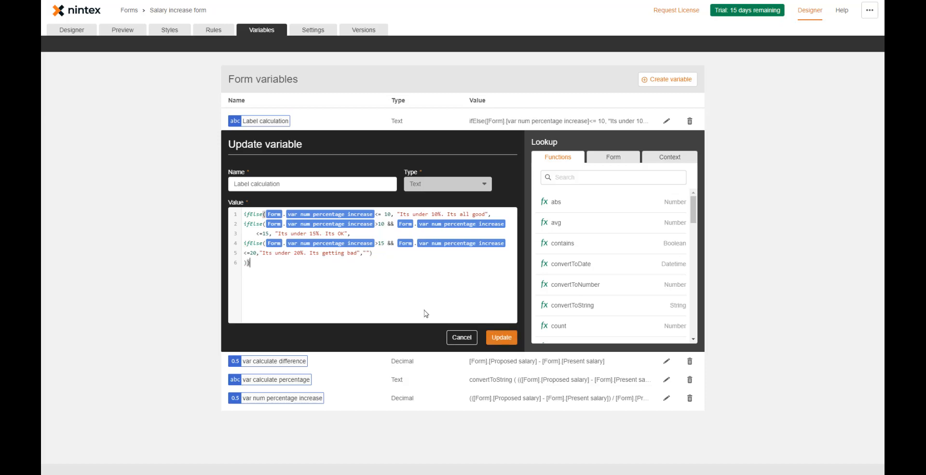
left_click(507, 336)
Preview the form with a present salary of 100 and a proposed salary of 120 and read the label text
left_click(146, 35)
left_click(348, 112)
type("100")
key("Tab")
type("120")
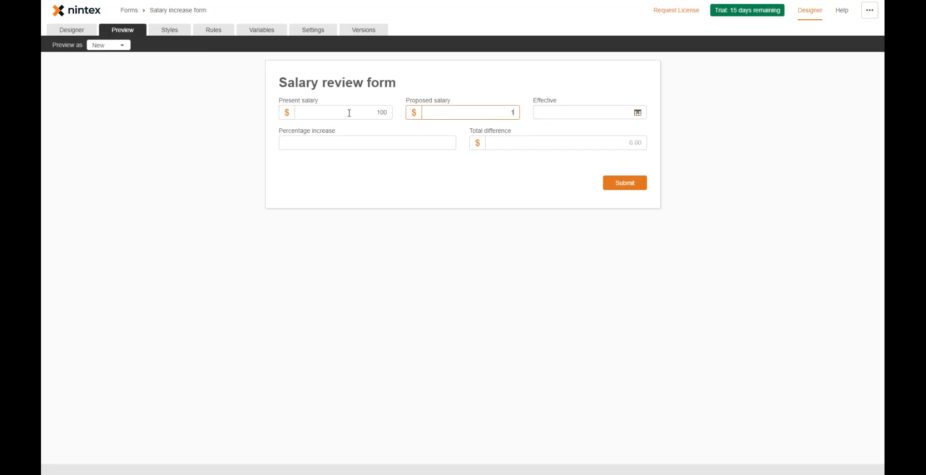
key("Tab")
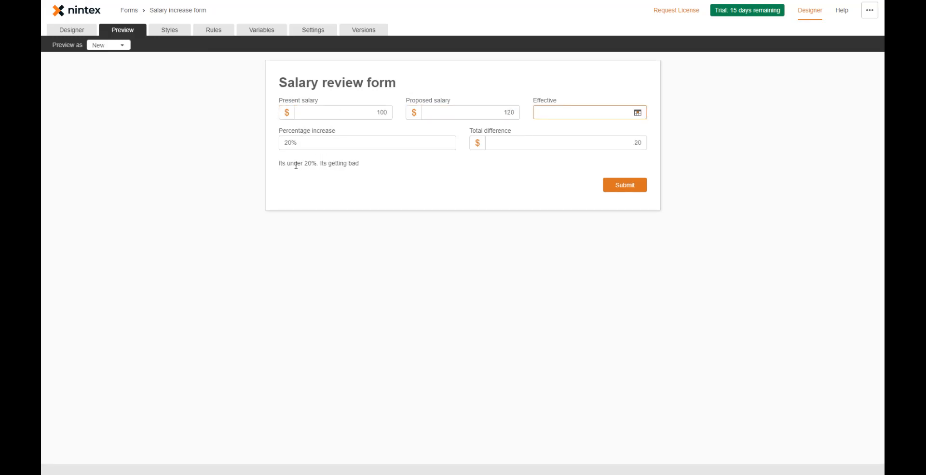
left_click_drag(278, 162, 377, 164)
left_click(392, 177)
Add a period after "Its getting bad" in the Label calculation formula and save the variable
left_click(260, 30)
left_click(667, 121)
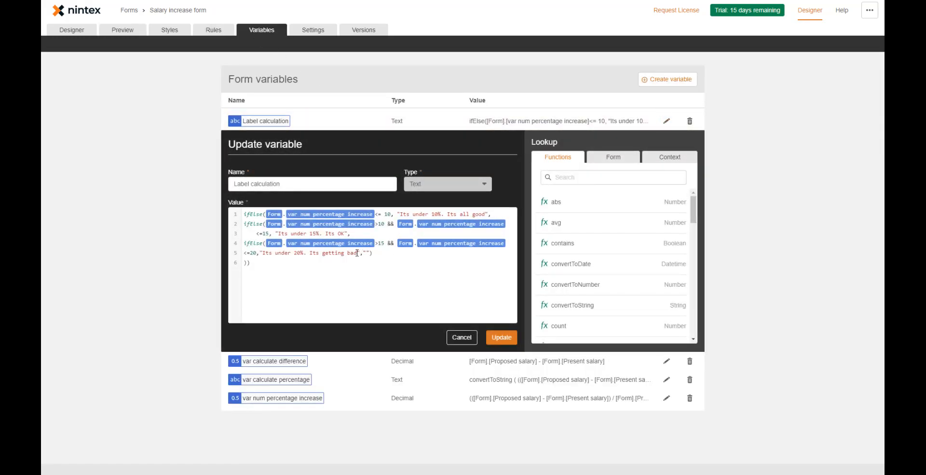
type(".")
left_click(499, 337)
Preview the form again with salaries of 100 and 120 to check the punctuated label text
left_click(123, 30)
left_click(337, 112)
type("100")
key("Tab")
type("120")
key("Tab")
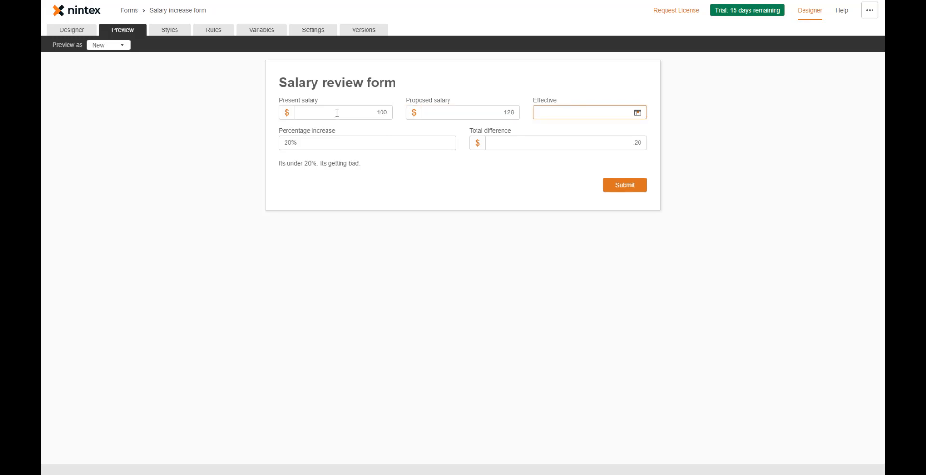
Change the proposed salary to 119 in the preview and check the label text
left_click(509, 112)
key("shift+Left")
key("shift+Left")
type("19")
key("Tab")
left_click(502, 192)
left_click_drag(301, 164, 384, 169)
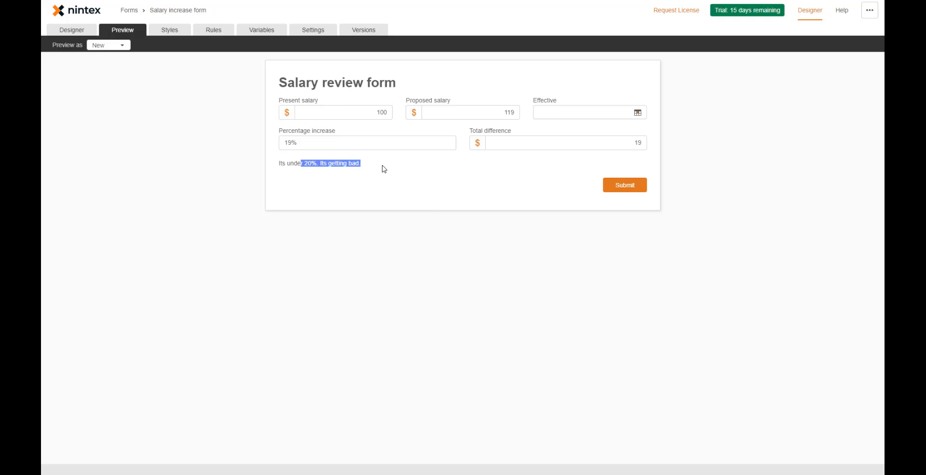
Review the Label calculation formula, keeping the first condition as <= 10, and save the variable
left_click(274, 33)
left_click(667, 120)
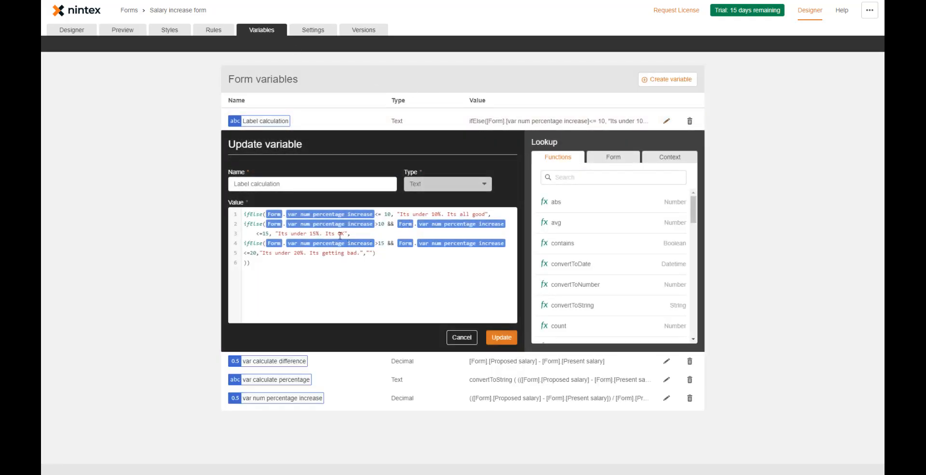
left_click(378, 214)
type("=")
left_click(501, 339)
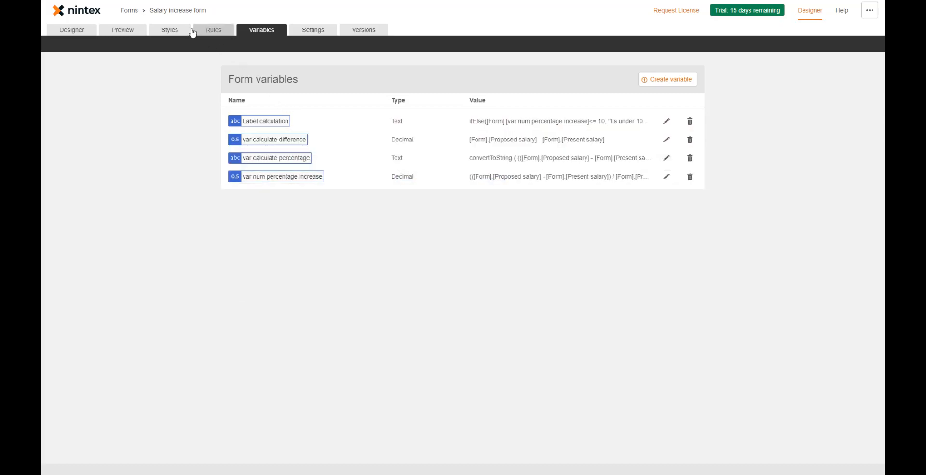
Preview the form with a present salary of 100 and a proposed salary of 119 and read the label text
left_click(110, 32)
left_click(382, 114)
type("100")
key("Tab")
type("119")
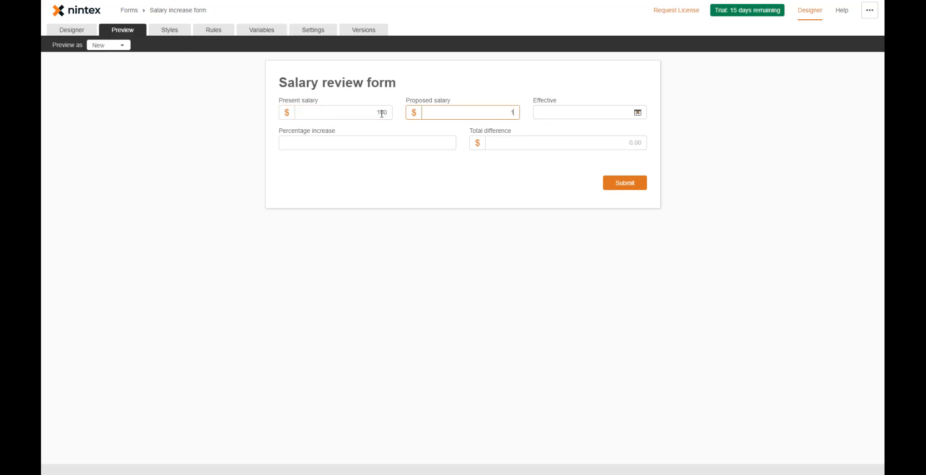
key("Tab")
left_click_drag(294, 163, 366, 169)
Change the proposed salary to 115 in the preview and check the label text
left_click(508, 112)
key("BackSpace")
type("5")
left_click(506, 172)
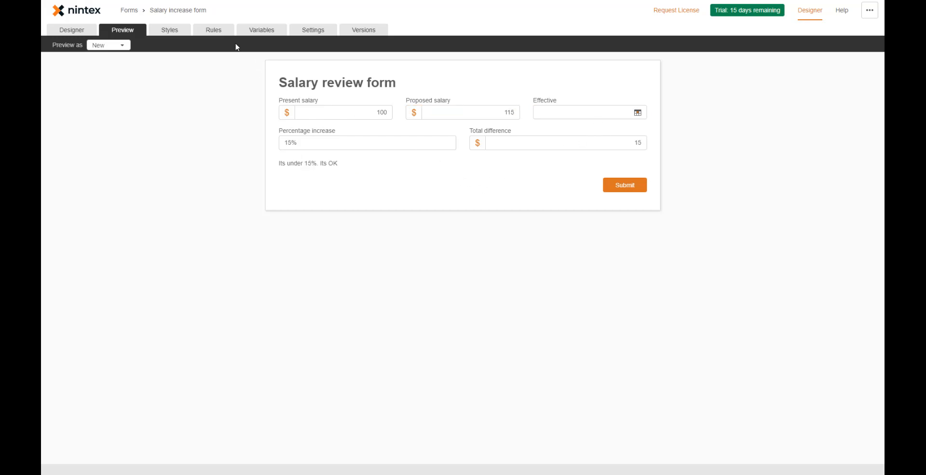
Fill the third ifElse's empty string with "Its over 20%. Lets really have a look at this." and save the Label calculation variable
left_click(244, 31)
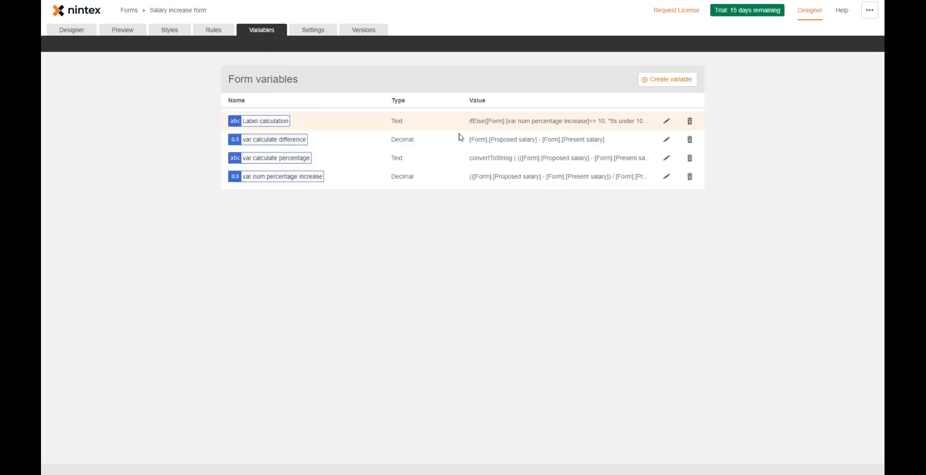
left_click(666, 121)
left_click(369, 254)
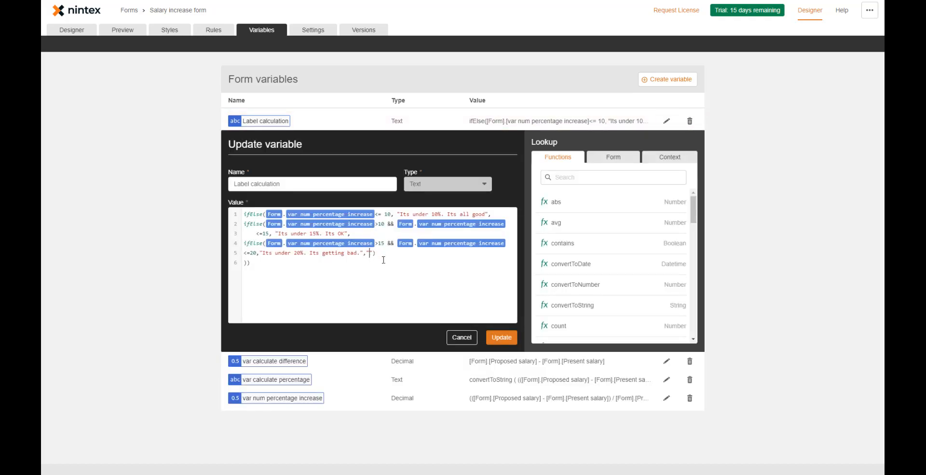
type("Its over 20%. LKet")
key("BackSpace")
key("BackSpace")
key("BackSpace")
type("ets really have a look at this.")
left_click(501, 337)
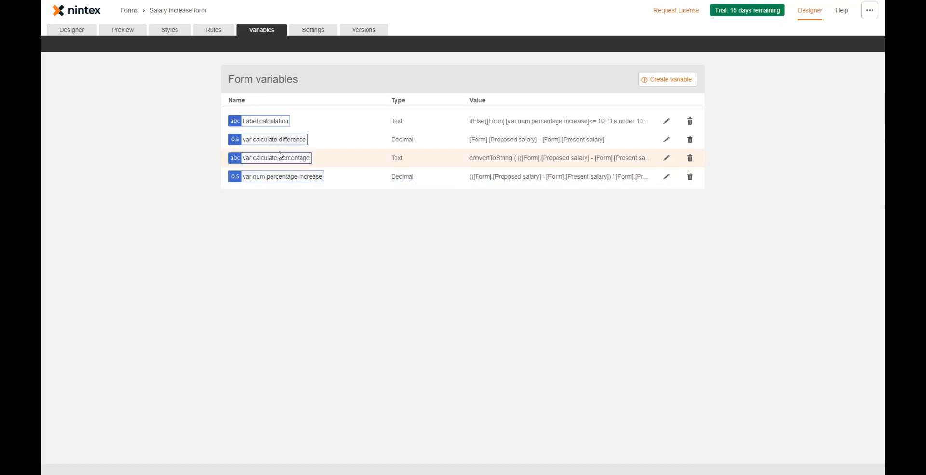
Preview the form with a present salary of 100 and a proposed salary of 150 and read the label text
left_click(141, 33)
left_click(391, 112)
type("100")
key("Tab")
type("150")
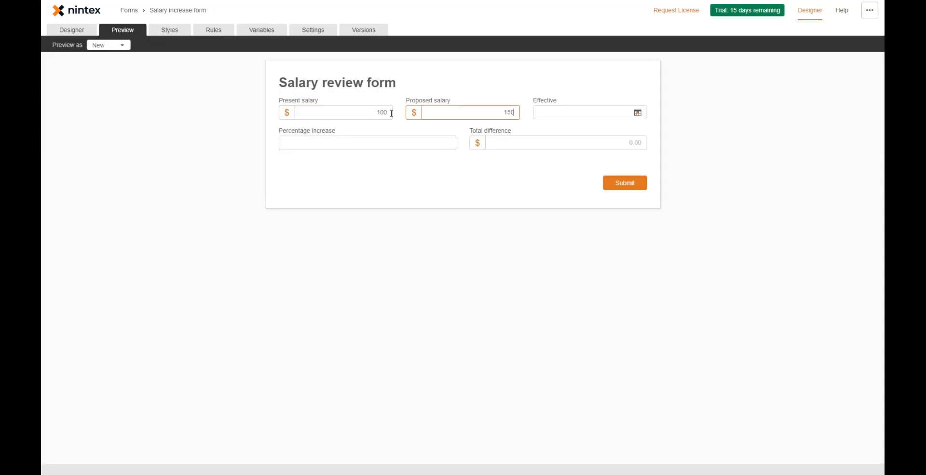
left_click(361, 185)
left_click_drag(280, 163, 413, 193)
left_click(412, 191)
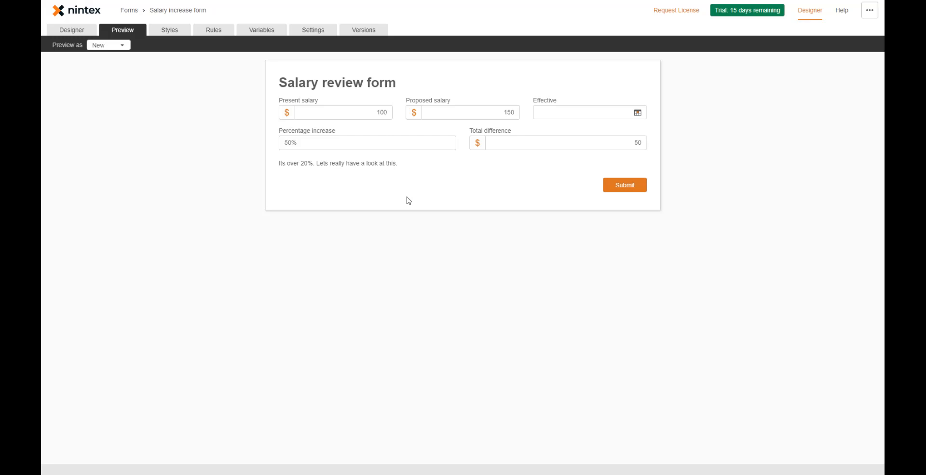
Review the form rules and the complete nested ifElse formula in the Label calculation variable
left_click(213, 30)
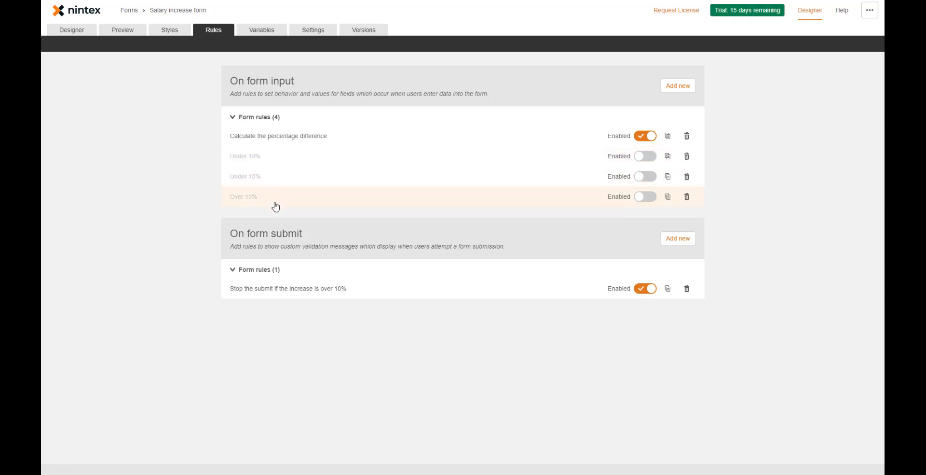
left_click(267, 30)
left_click(665, 176)
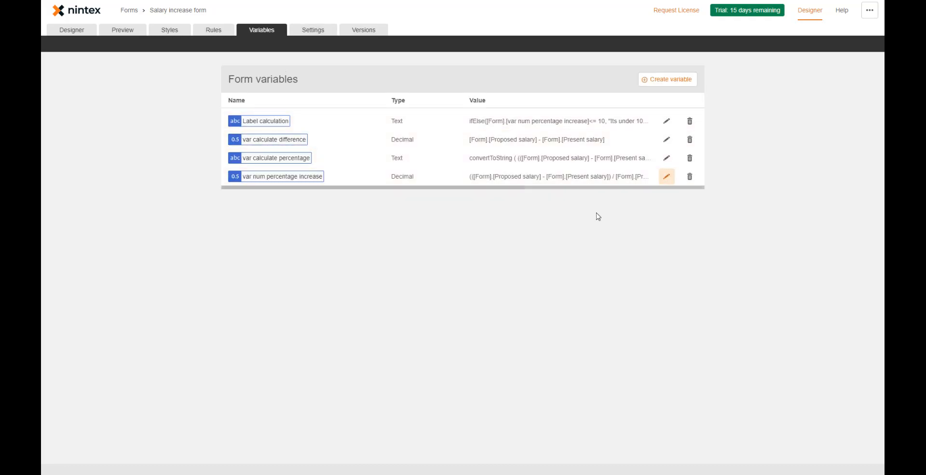
left_click(666, 121)
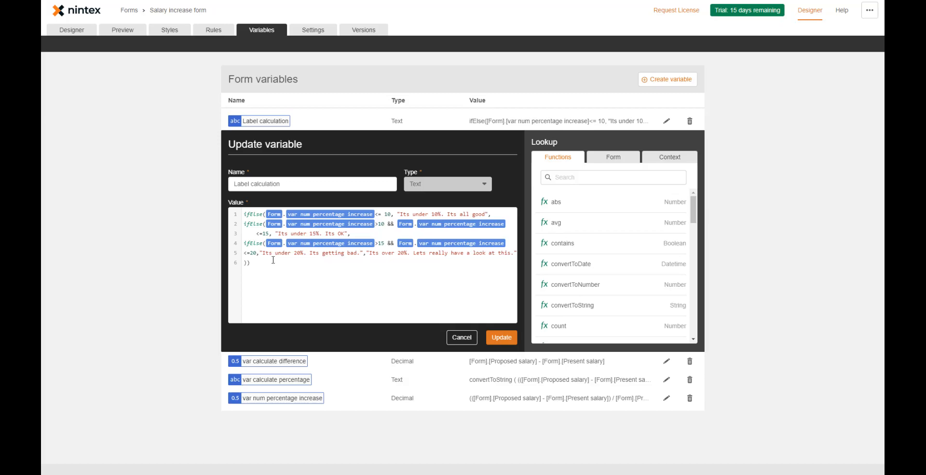
left_click_drag(270, 262, 242, 214)
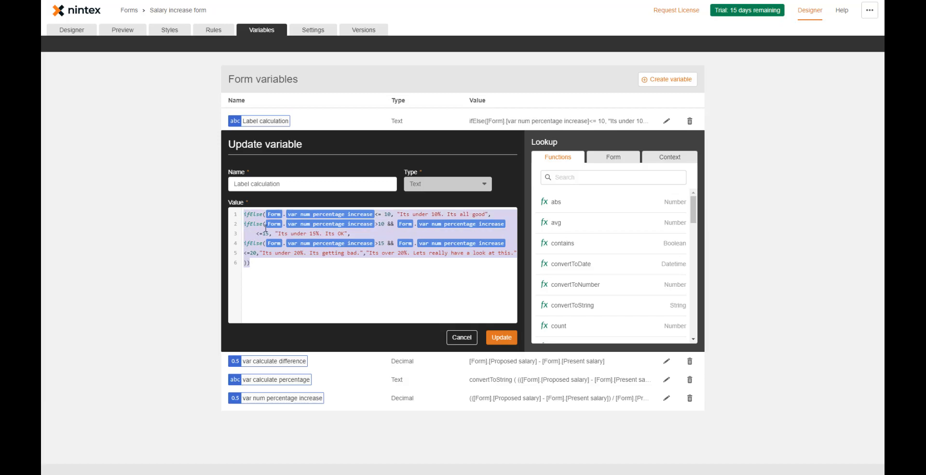
Switch to a new Notepad document and paste the complete Label calculation ifElse formula into it
key("super")
type("note")
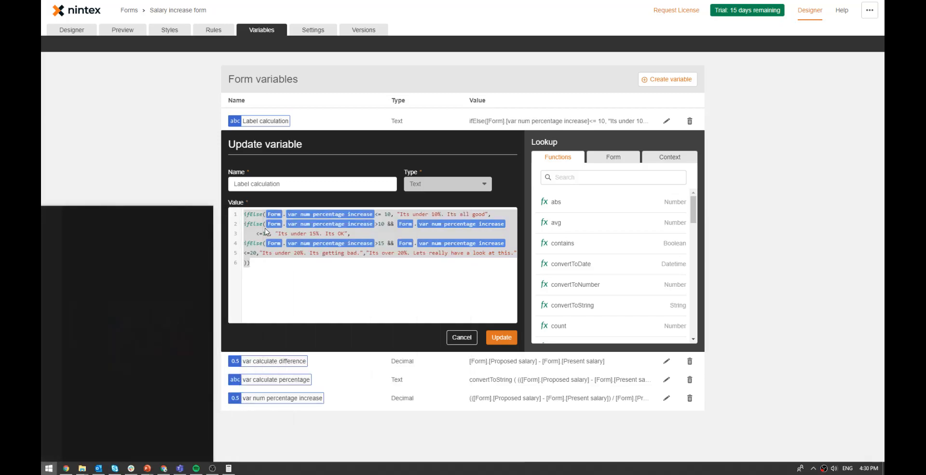
key("Return")
type("ifElse([Form].[var num percentage increase]<= 10, \"Its under 10%. Its all good\", ifElse([Form].[var num percentage increase]>10 && [Form].[var num percentage increase] \t<=15, \"Its under 15%. Its OK\", ifElse([Form].[var num percentage increase]>15 && [Form].[var num percentage increase] <=20,\"Its under 20%. Its getting bad.\",\"Its over 20%. Lets really have a look at this.\") ))")
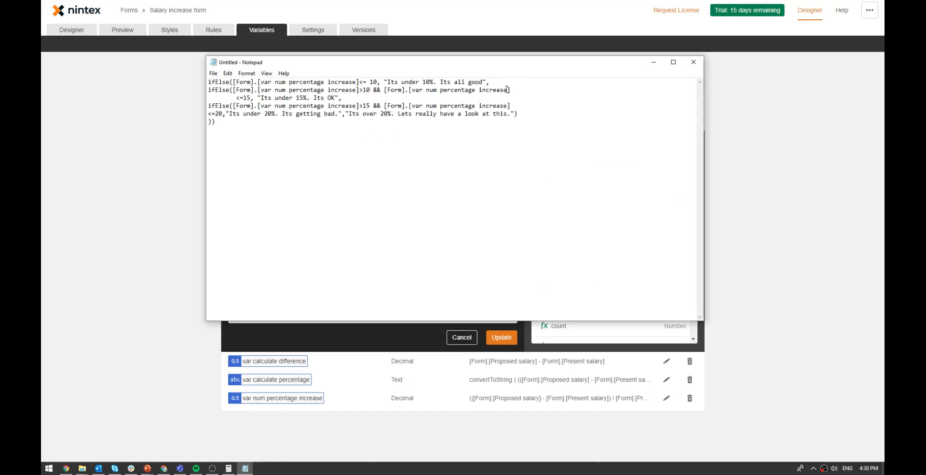
Join the wrapped "<=15" and "<=20" lines to their ifElse conditions, with a space before each operator, and maximize the Notepad window
left_click(236, 98)
key("BackSpace")
key("BackSpace")
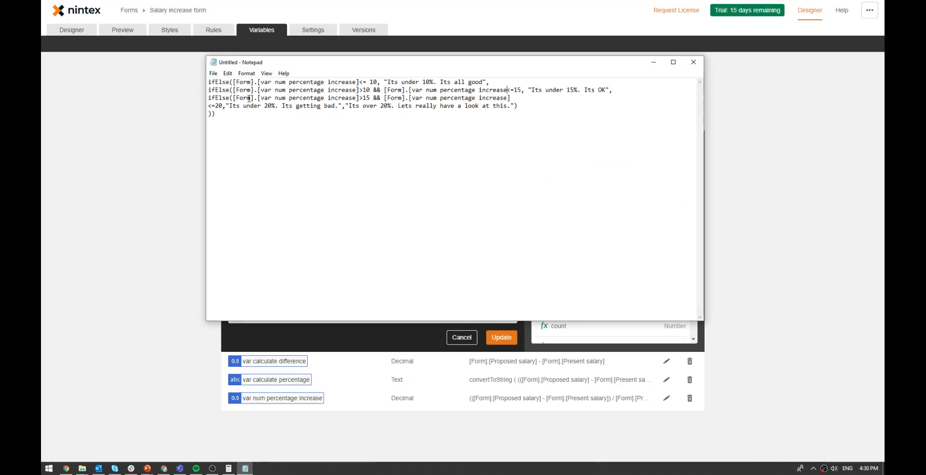
key("ctrl+z")
key("Home")
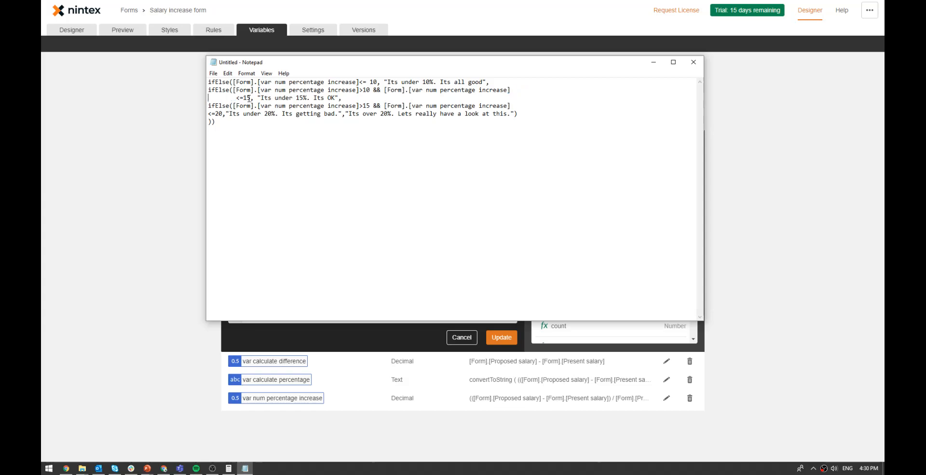
key("BackSpace")
key("BackSpace")
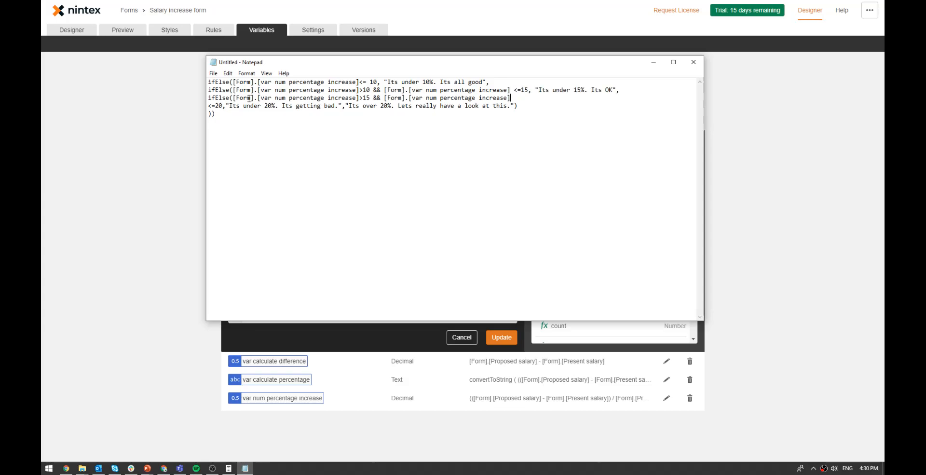
key("BackSpace")
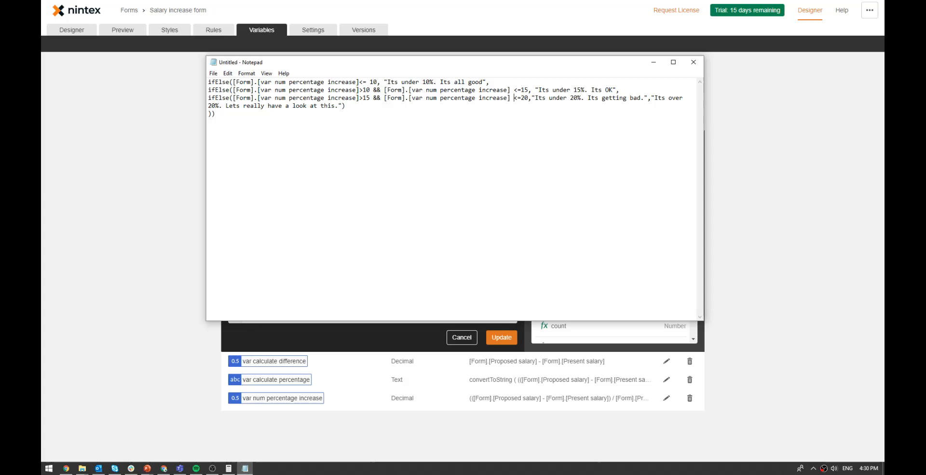
double_click(331, 66)
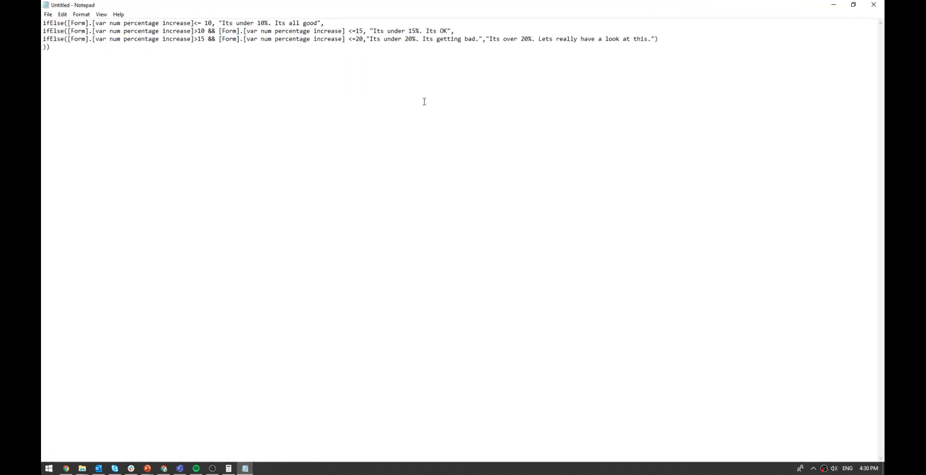
Add a space before "Its under 20%" and end the "Its OK" and "Its all good" messages with periods
left_click(365, 39)
left_click(451, 31)
type(",")
key("Left")
key("Left")
type(".")
left_click(317, 23)
type(".")
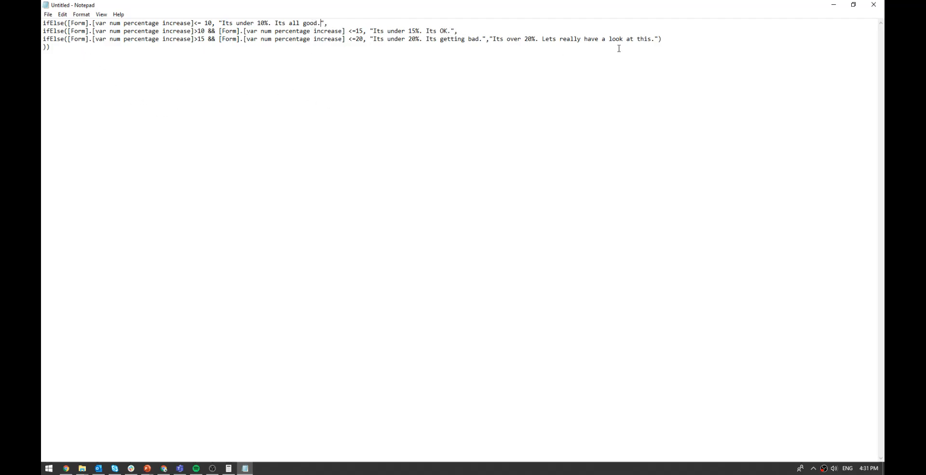
Bring the two remaining closing parentheses up to the end of the third ifElse line
left_click(683, 42)
key("Delete")
key("Delete")
key("ctrl+z")
key("Left")
key("BackSpace")
Replace the Label calculation value in Nintex with the tidied Notepad formula, ending in three closing parentheses, and save the variable
key("ctrl+a")
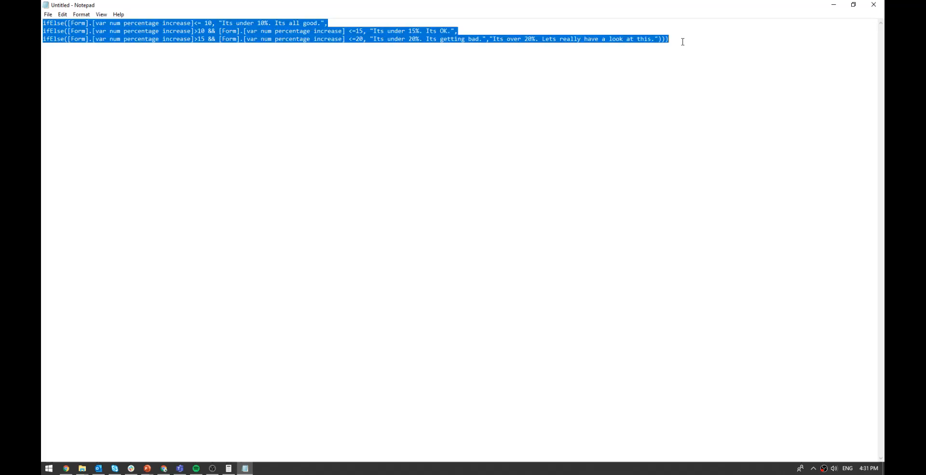
key("ctrl+c")
key("alt+Tab")
key("ctrl+v")
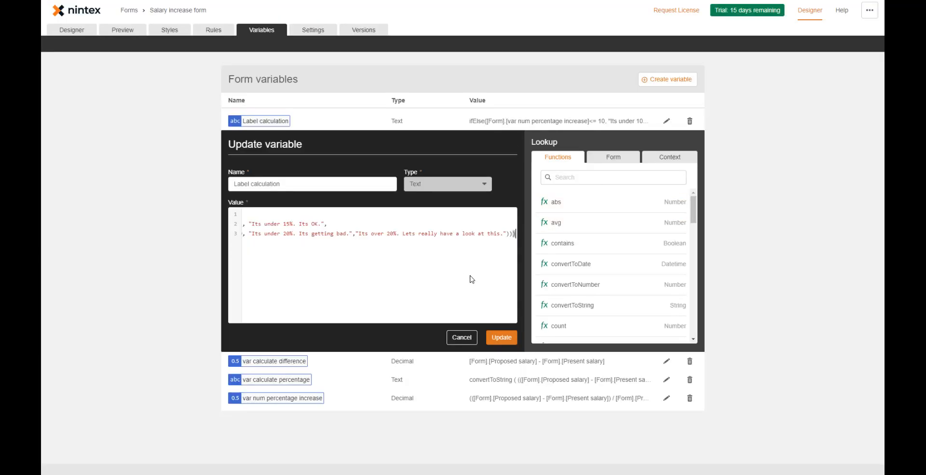
left_click(509, 335)
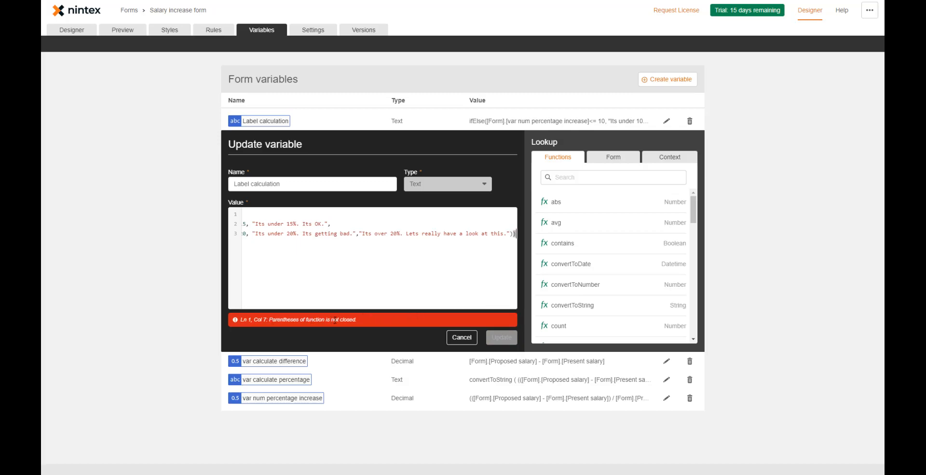
left_click(479, 289)
type(")")
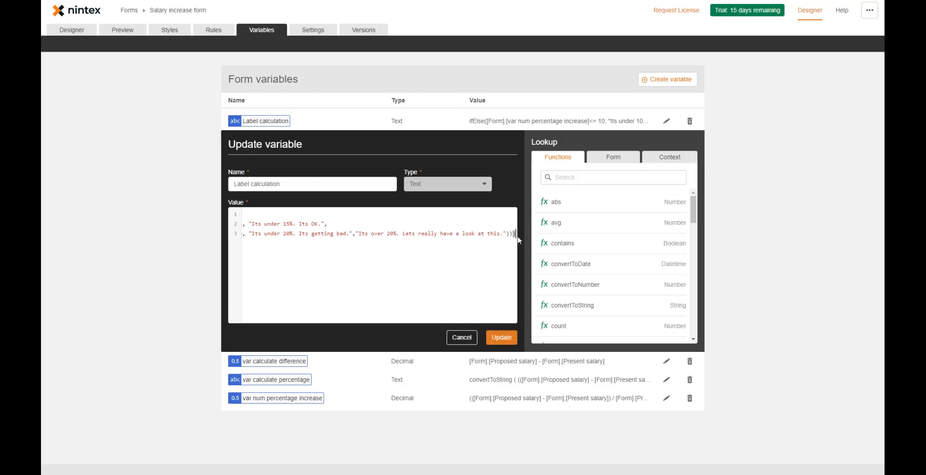
left_click(502, 337)
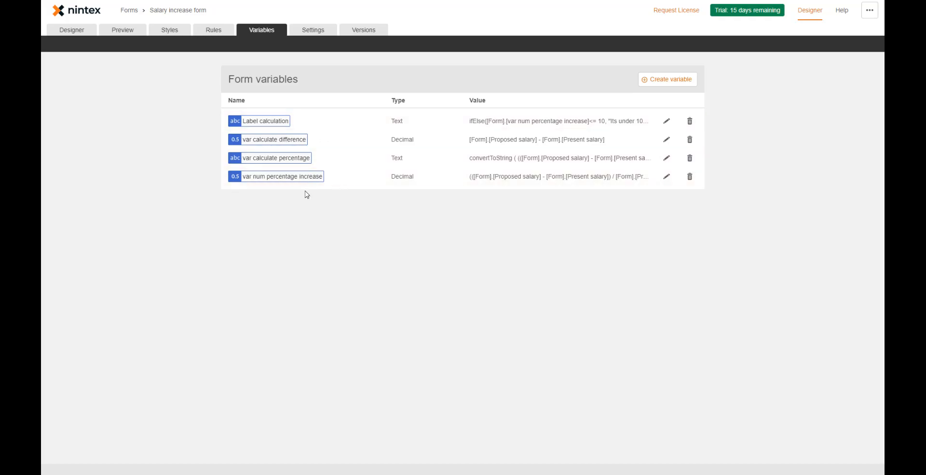
Open the preview of the salary review form
left_click(122, 33)
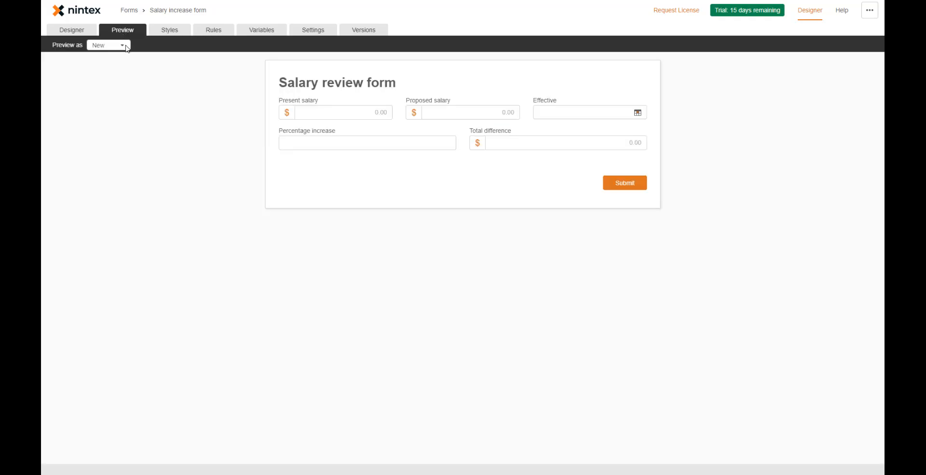